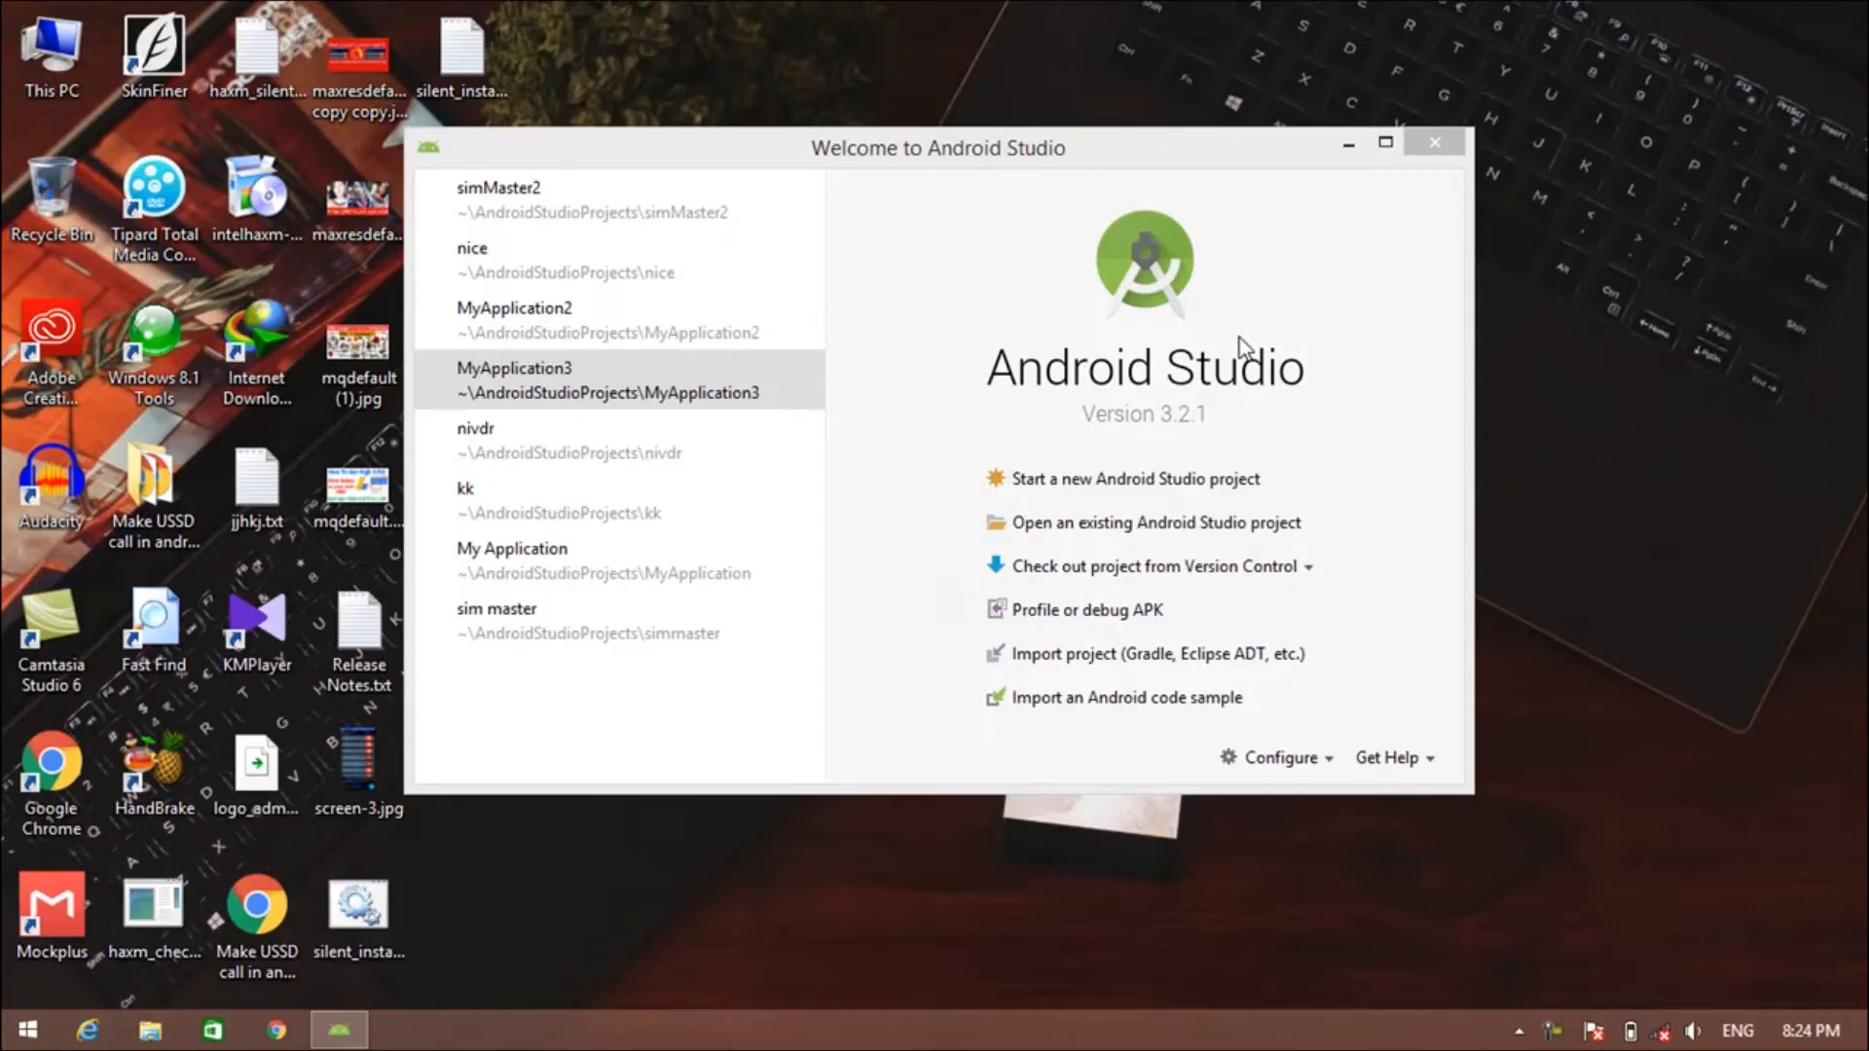
Start a new Android Studio project named Test app targeting the default phone and tablet devices.
{"action": "left_click", "coordinate": [1088, 486]}
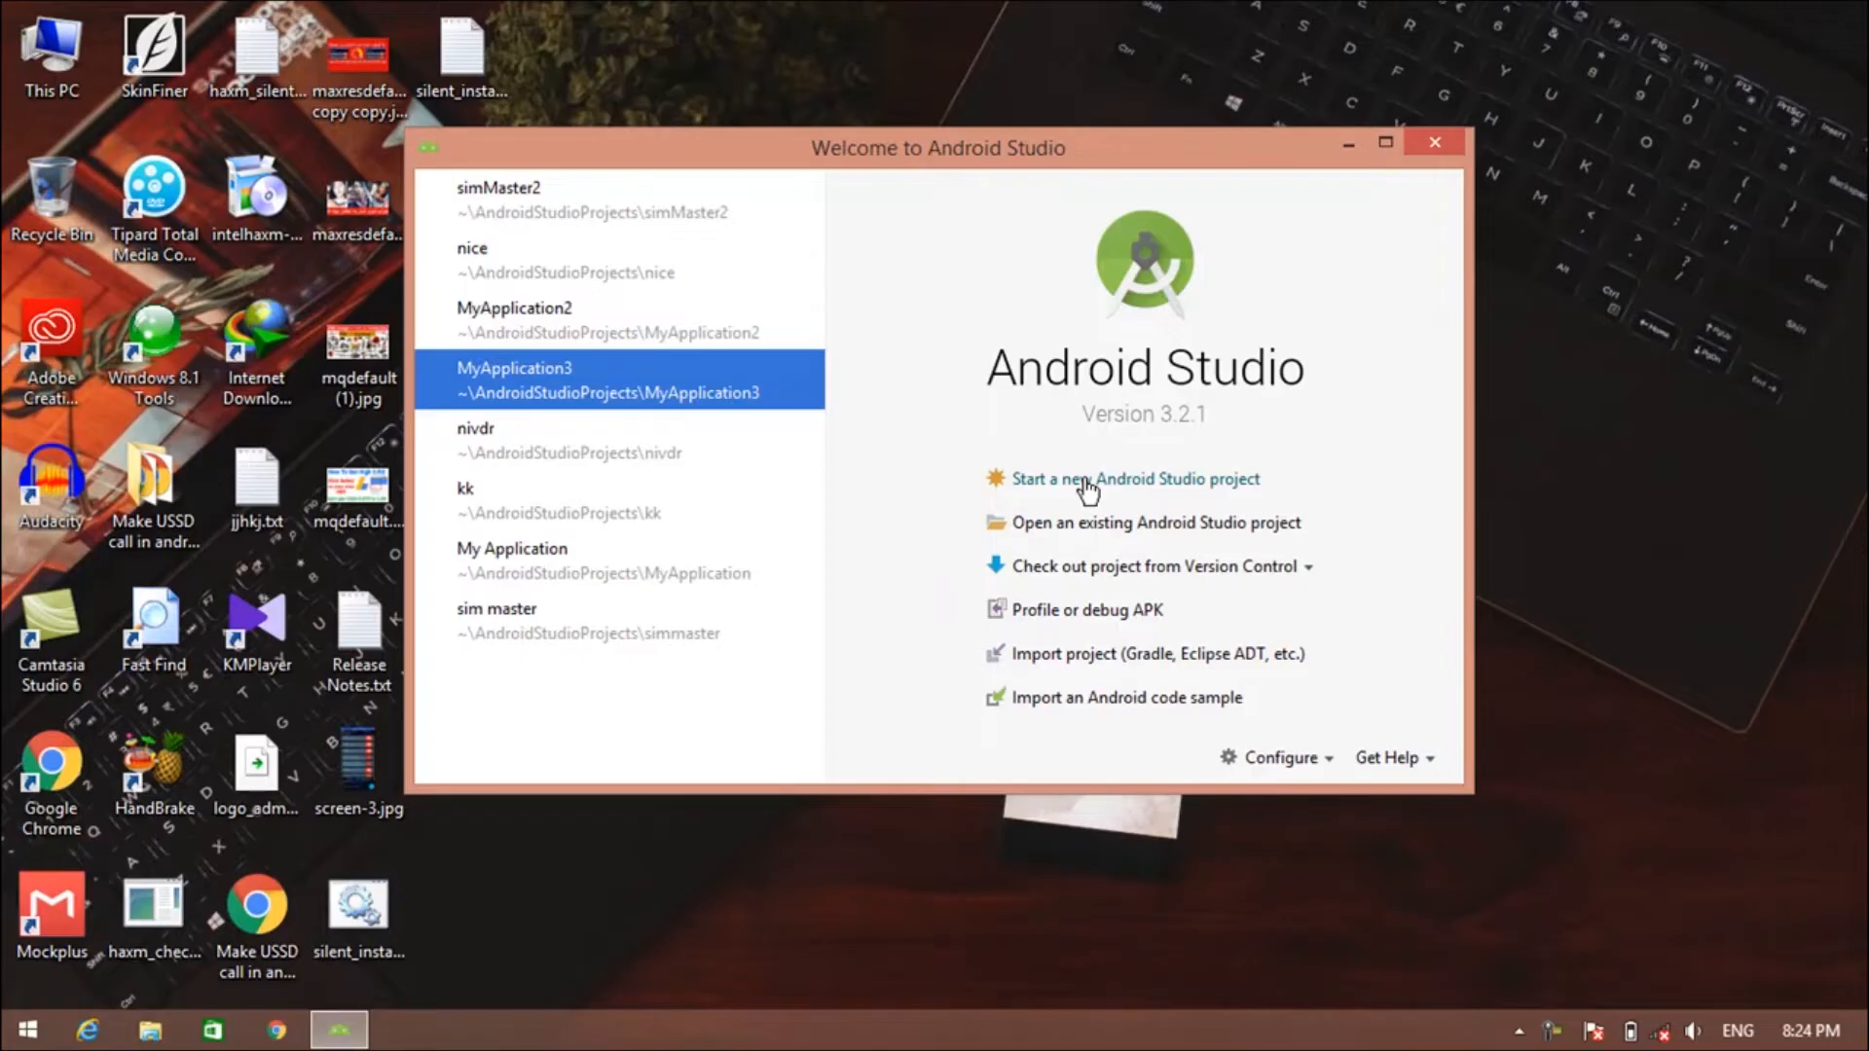
{"action": "left_click", "coordinate": [1088, 487]}
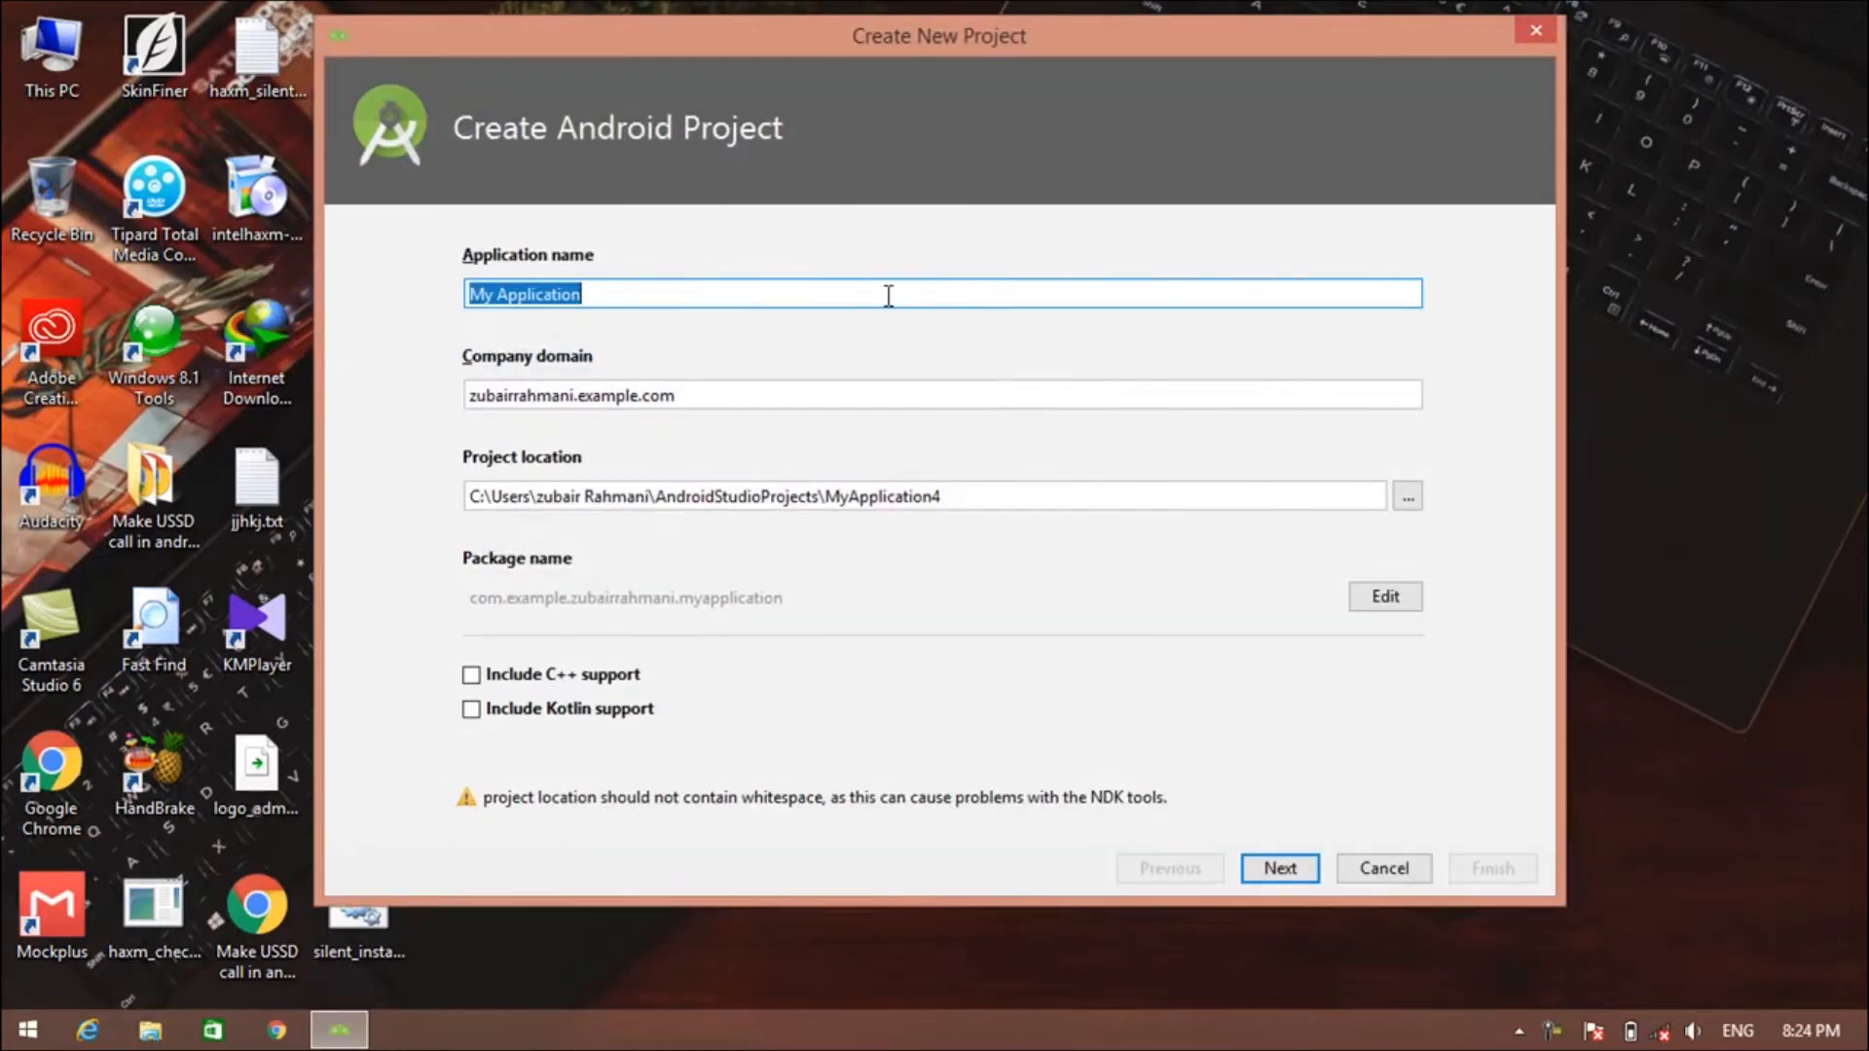
{"action": "type", "text": "T"}
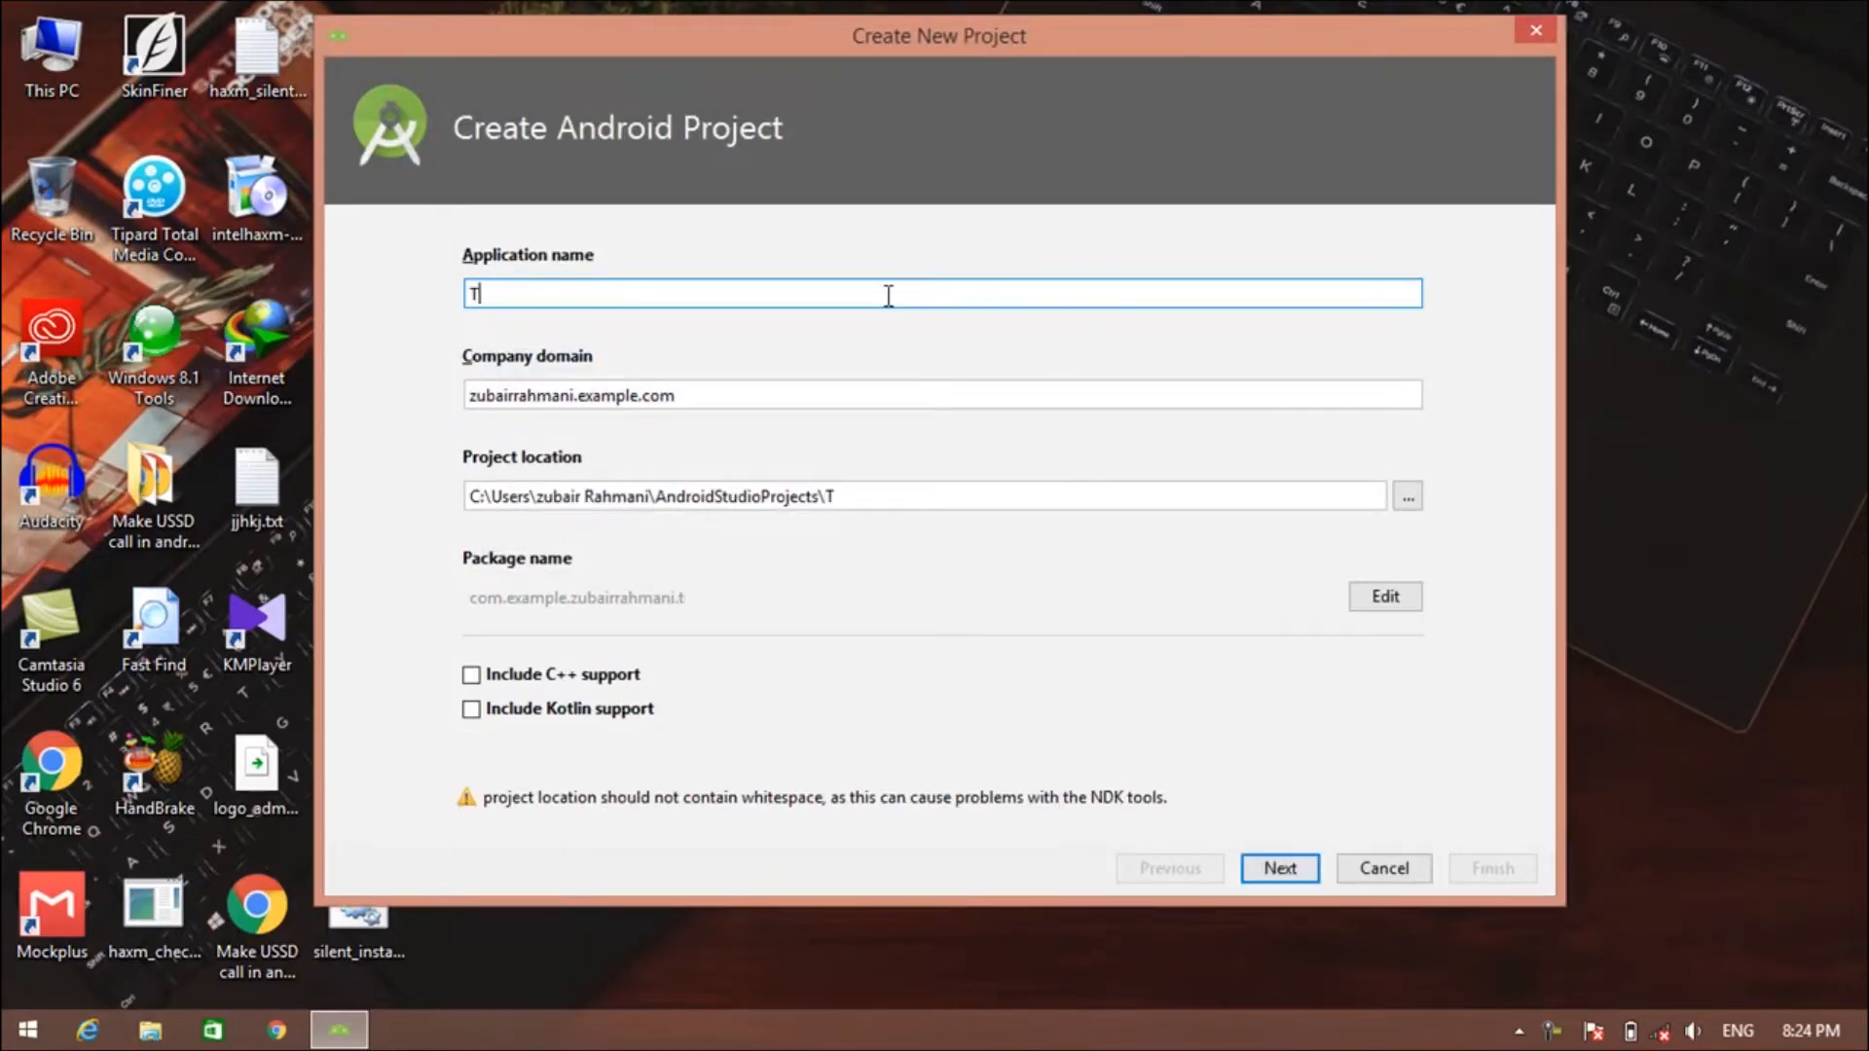
{"action": "type", "text": "est app"}
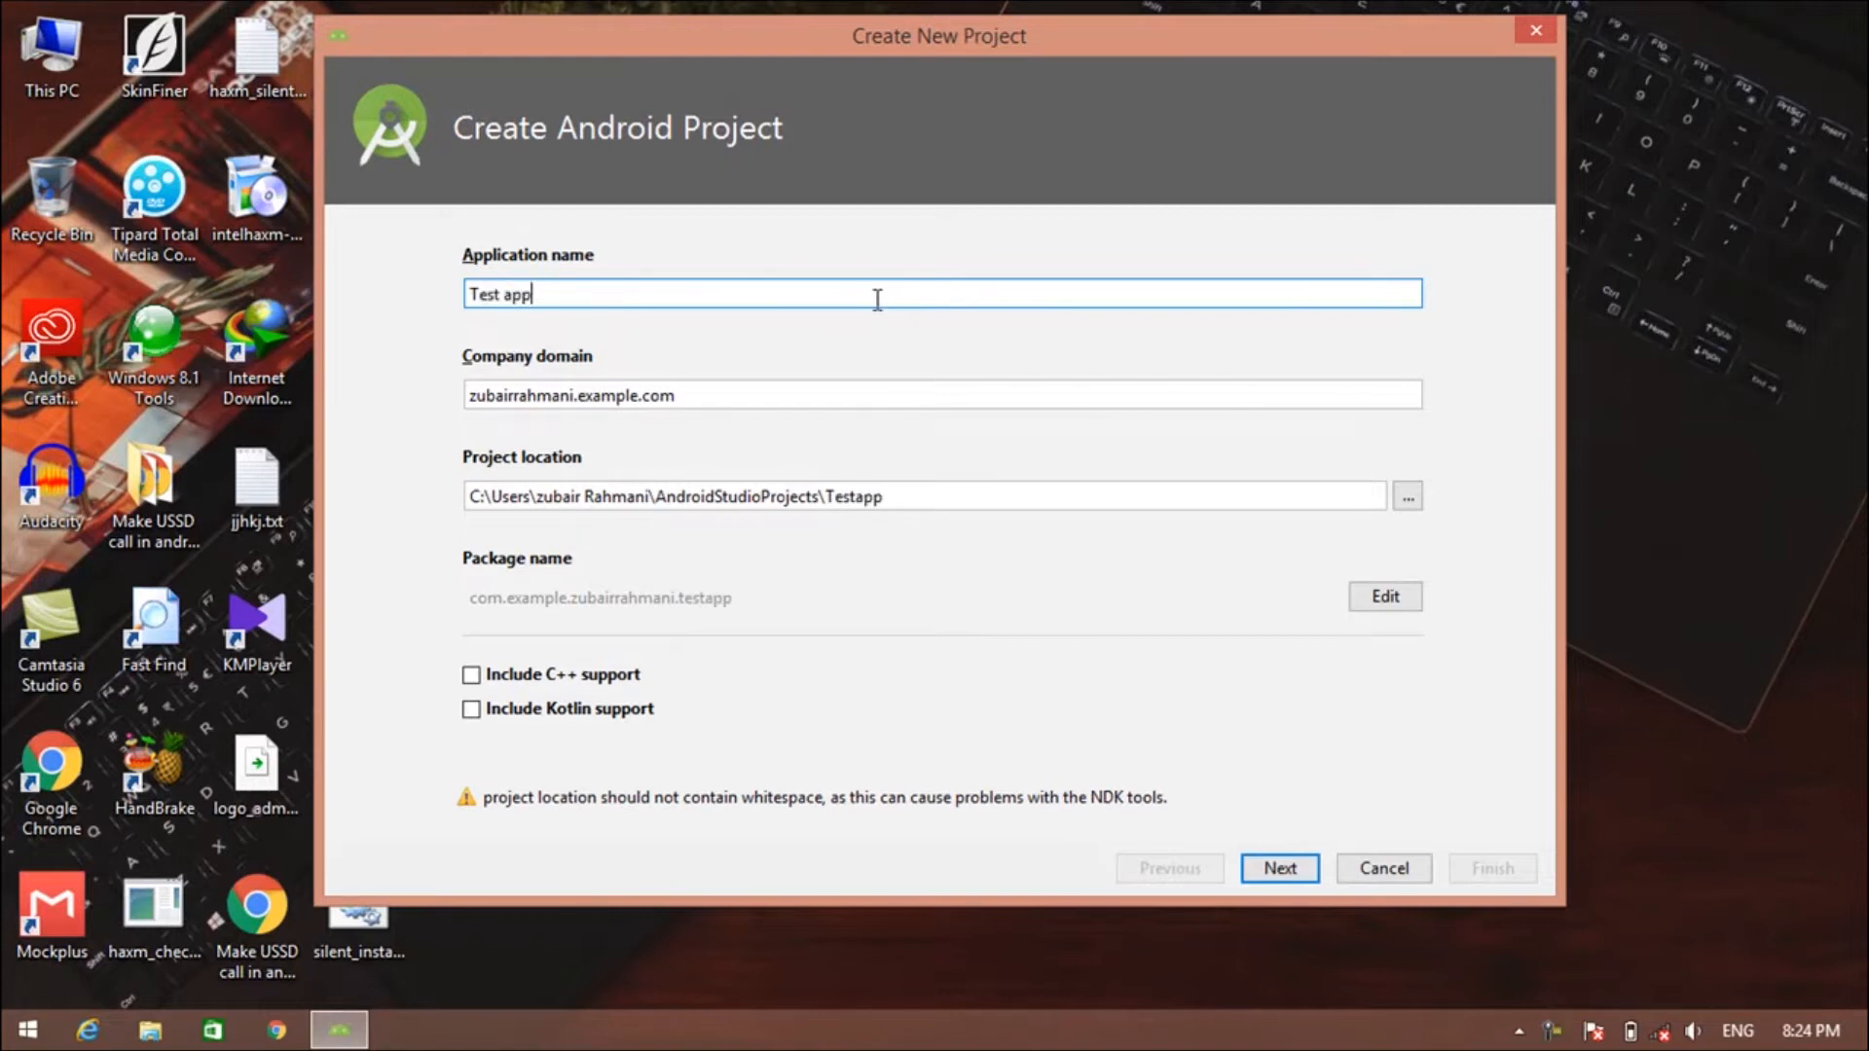
{"action": "key", "text": "Return"}
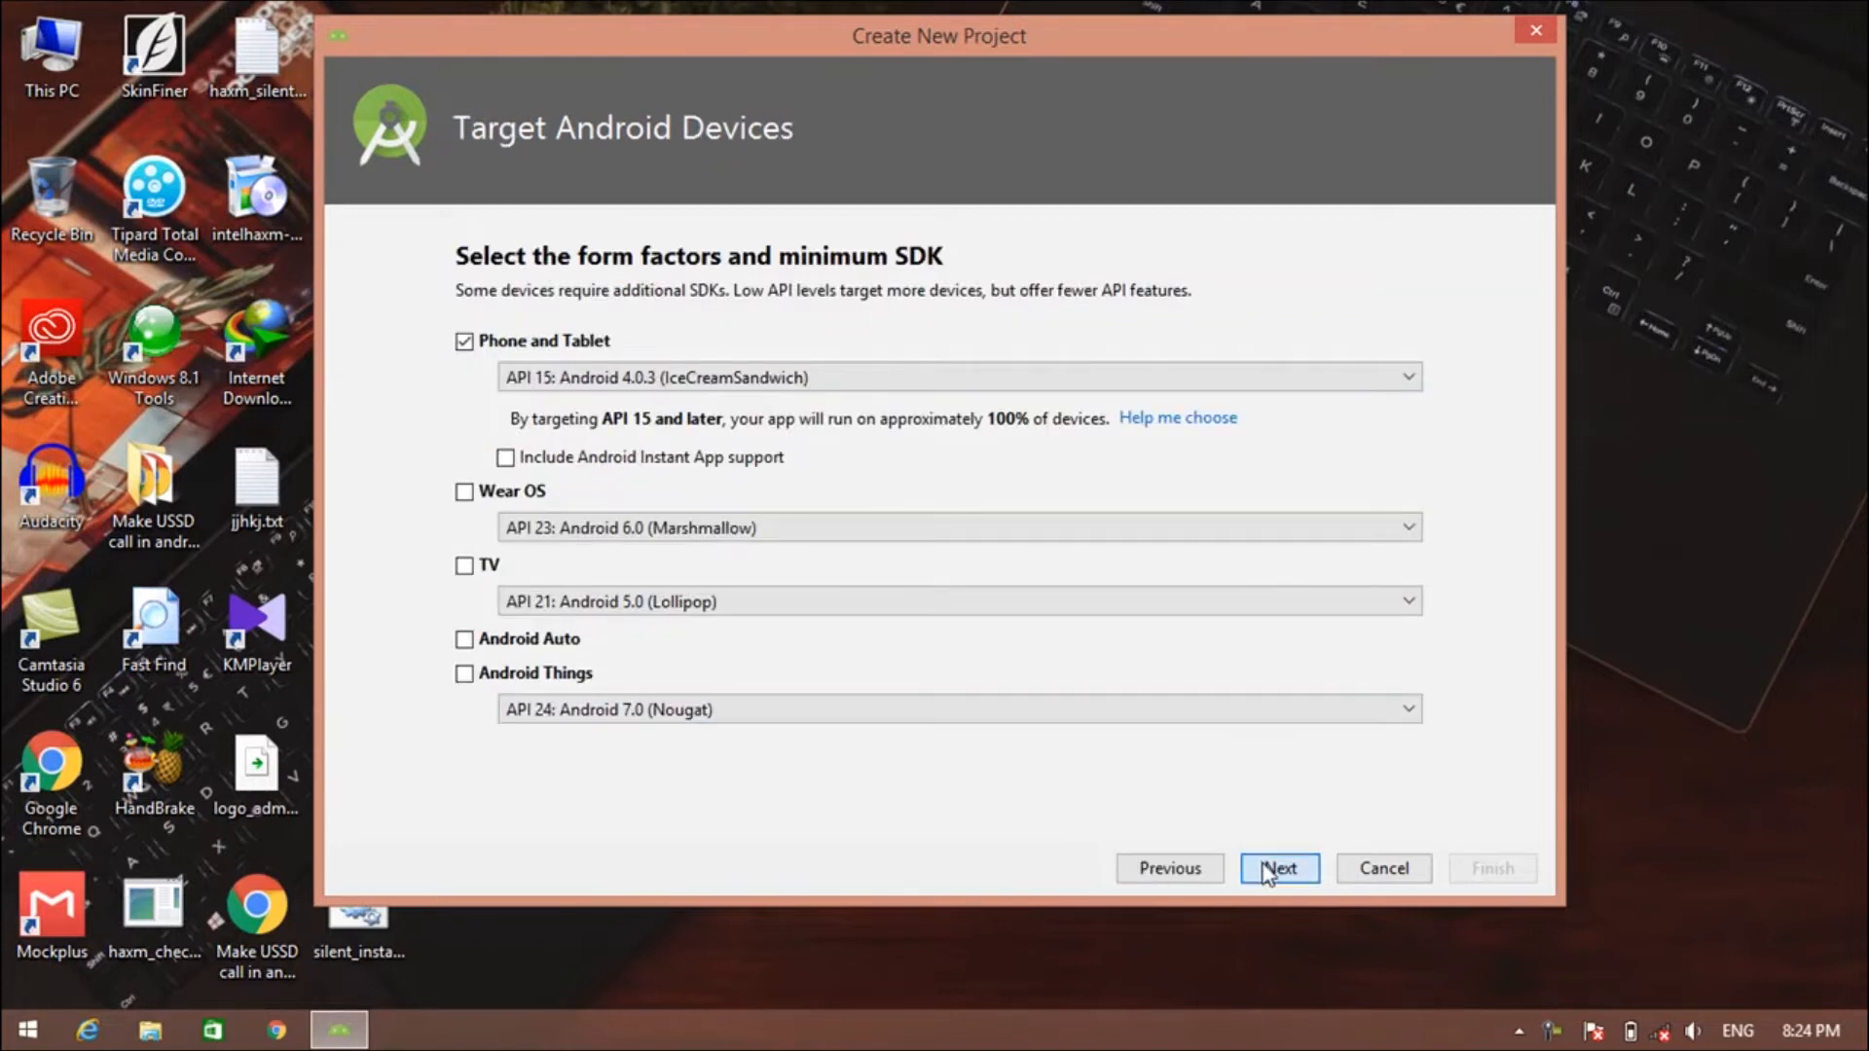
{"action": "left_click", "coordinate": [1267, 870]}
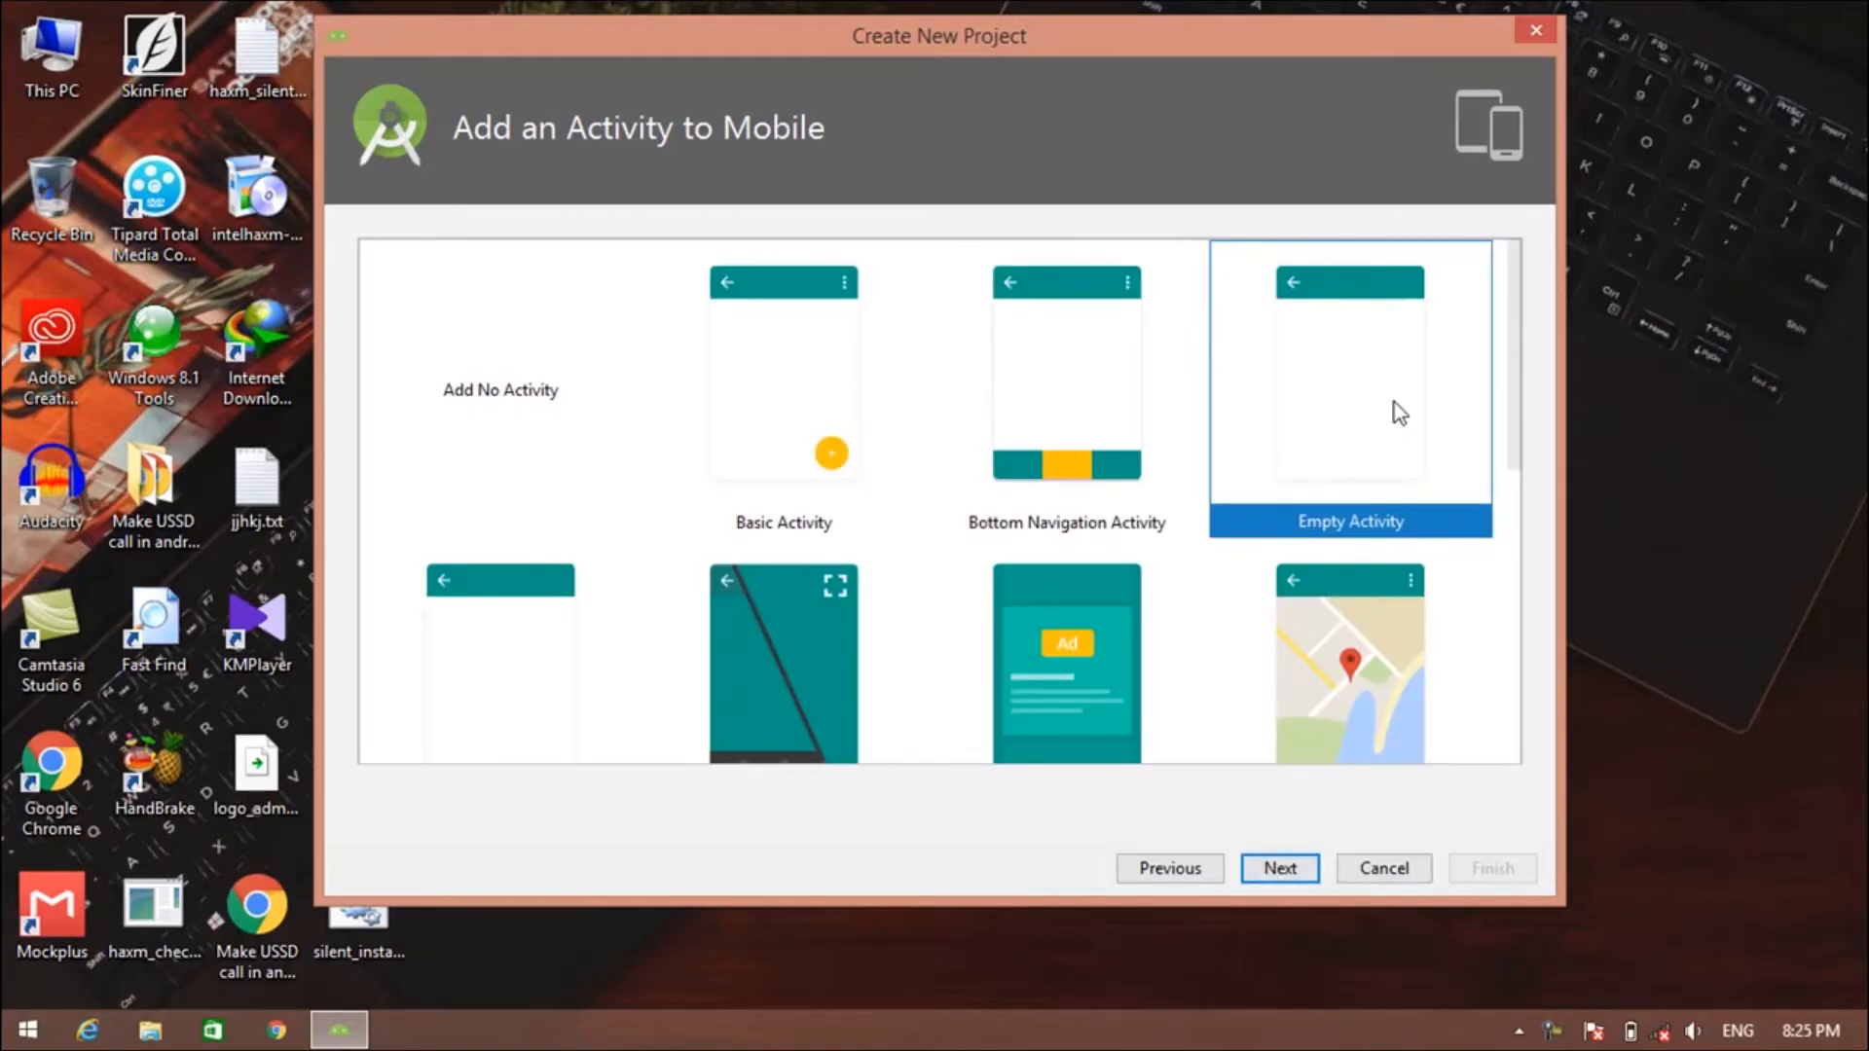
Finish the wizard with an Empty Activity template and default MainActivity, creating the project.
{"action": "left_click", "coordinate": [1282, 869]}
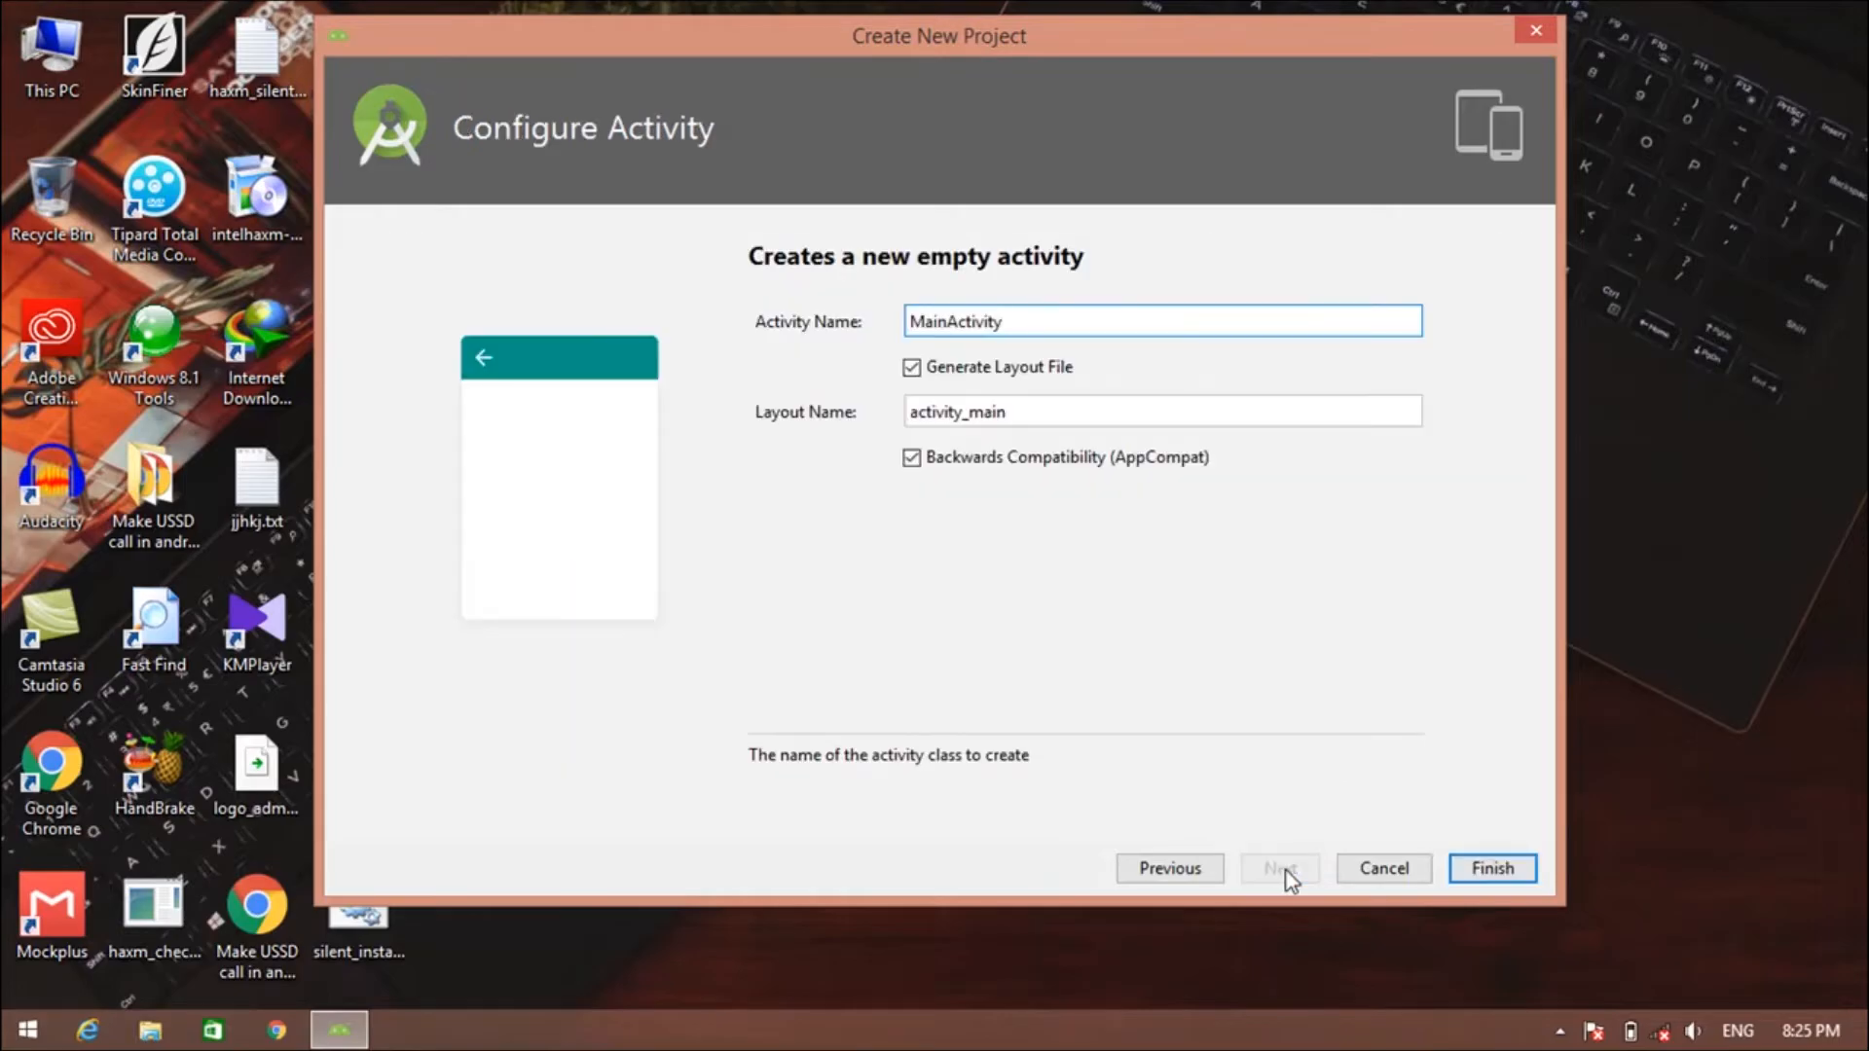
{"action": "left_click", "coordinate": [1493, 869]}
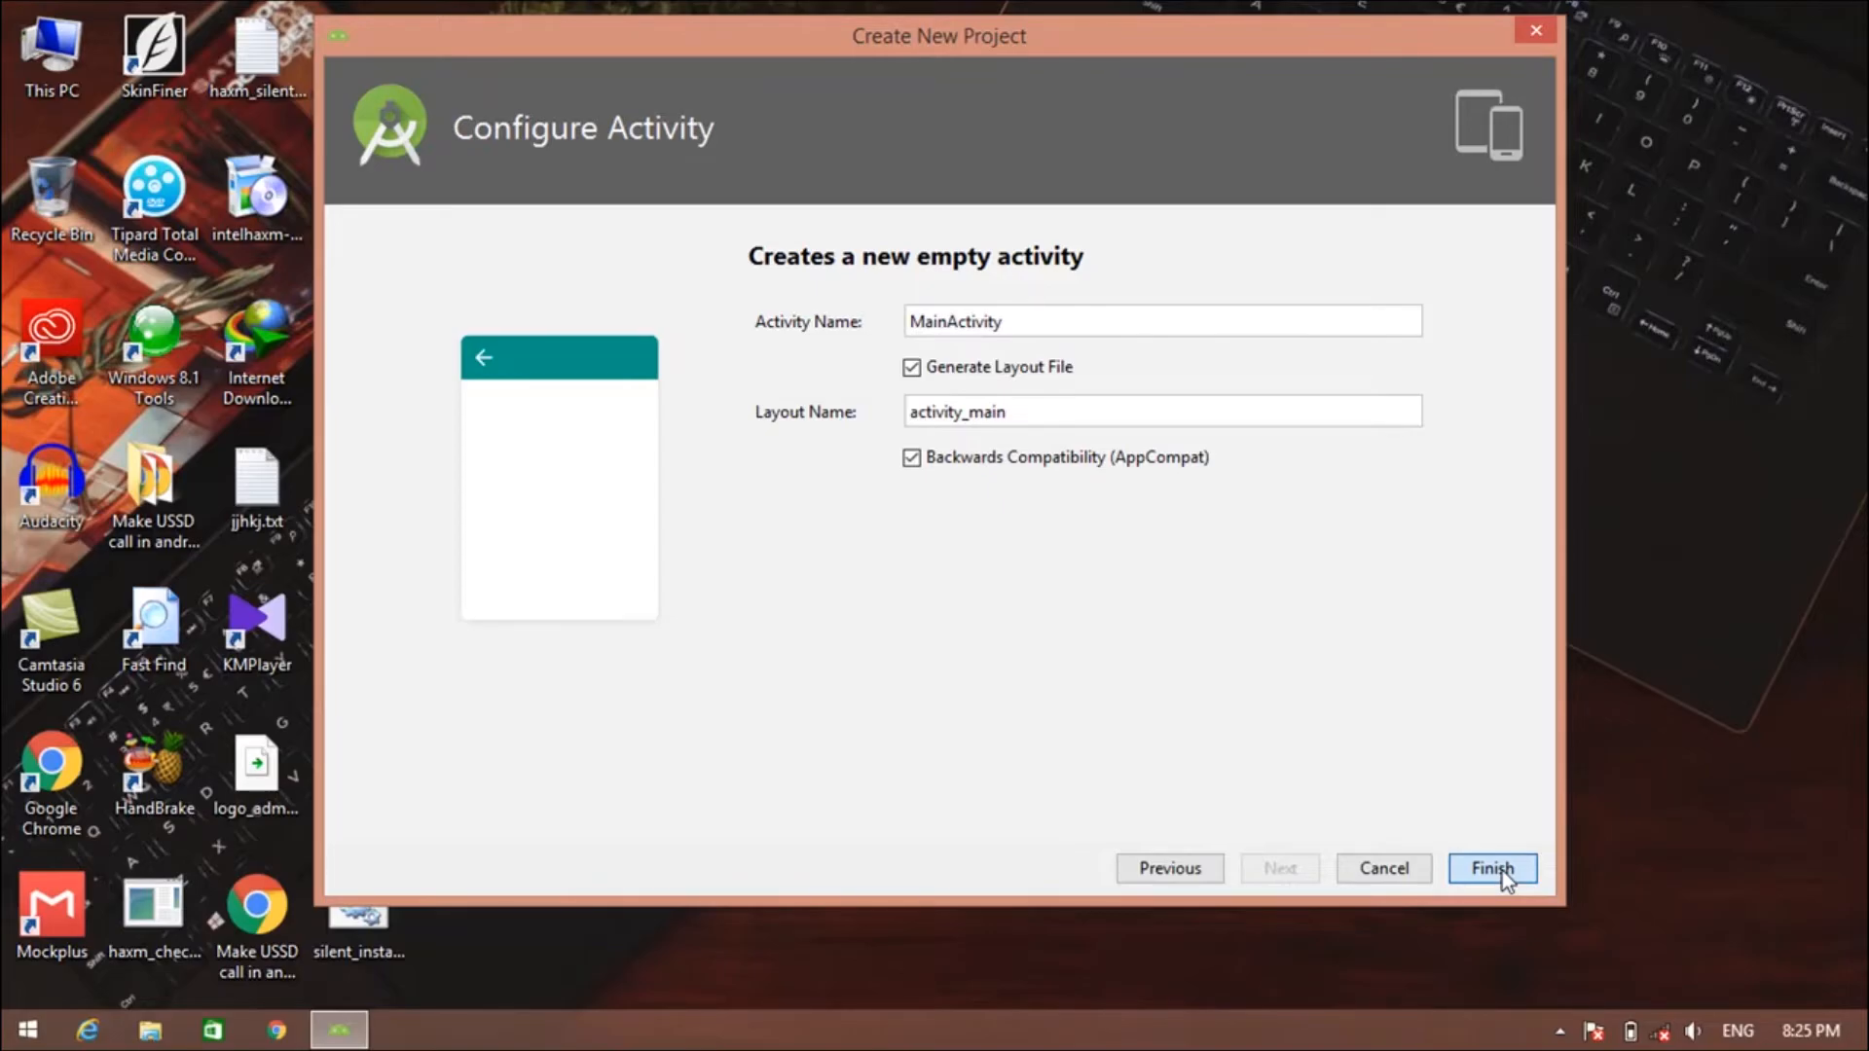
{"action": "left_click", "coordinate": [1492, 869]}
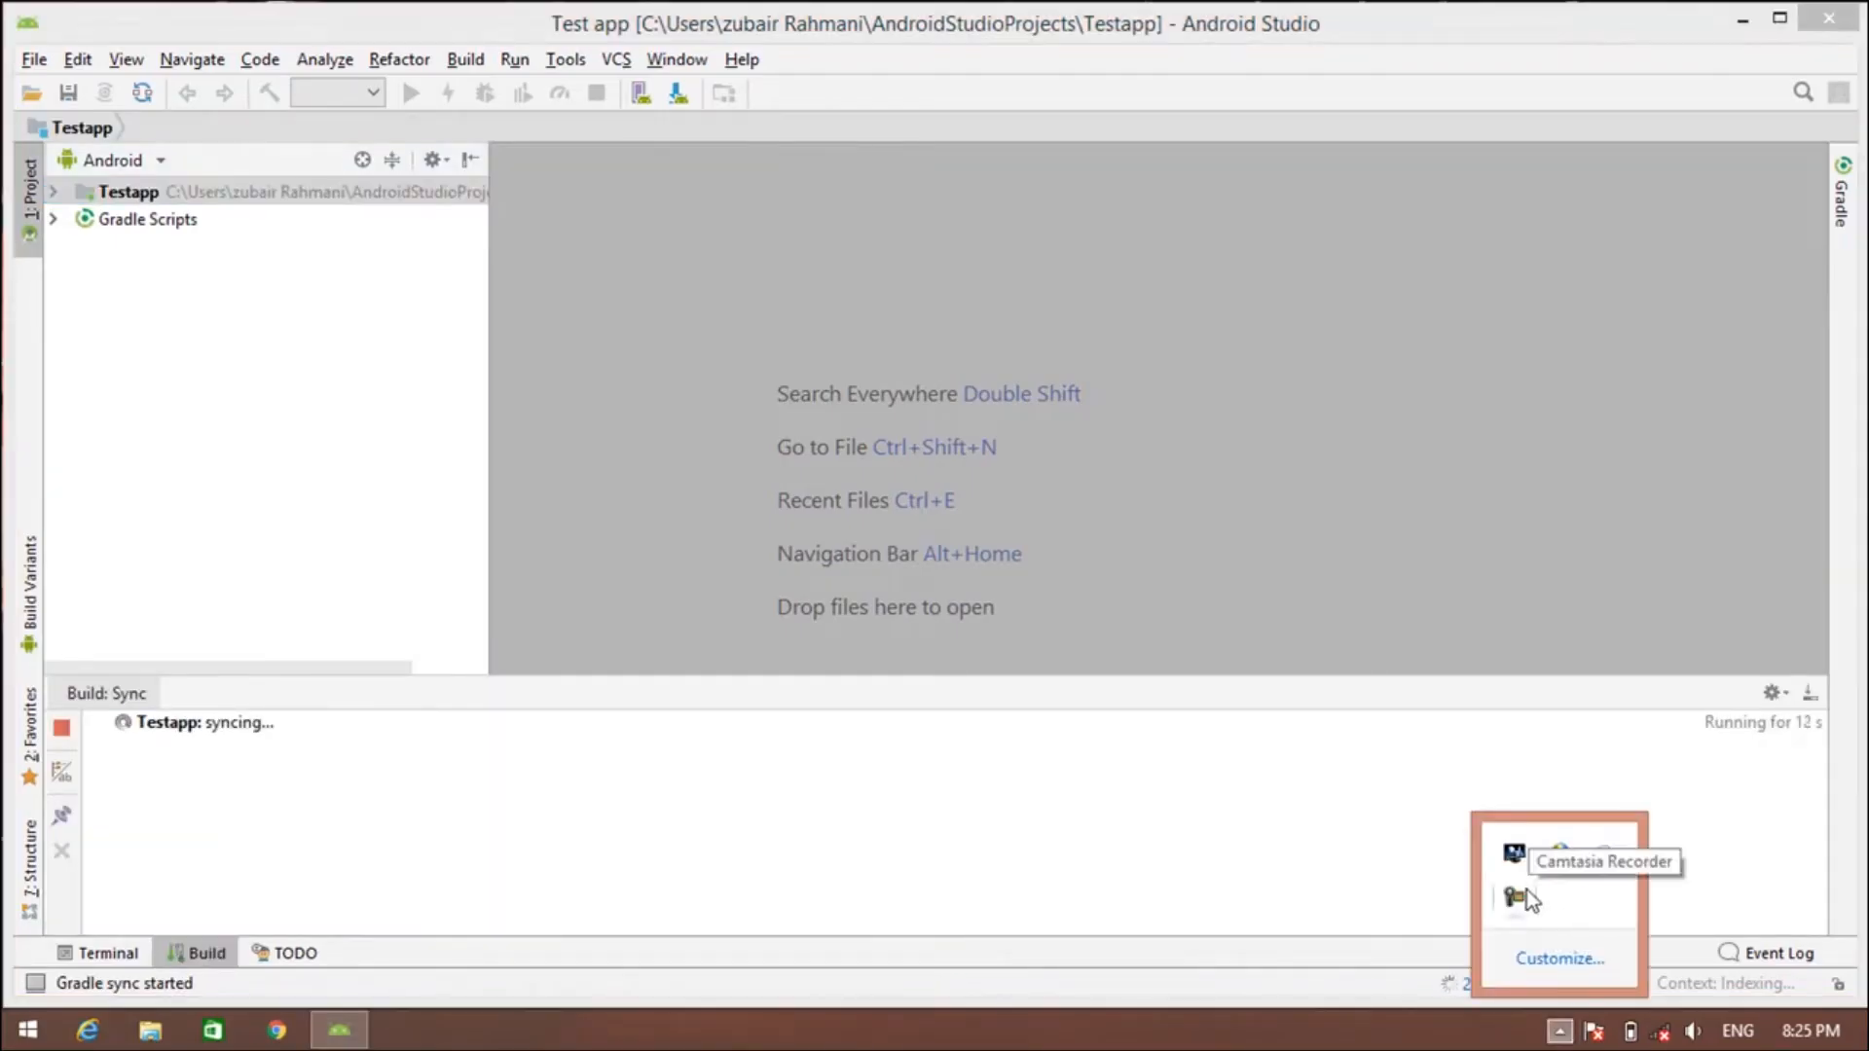
Let Gradle sync and build complete, then bring the activity_main layout into the editor.
{"action": "right_click", "coordinate": [1596, 1031]}
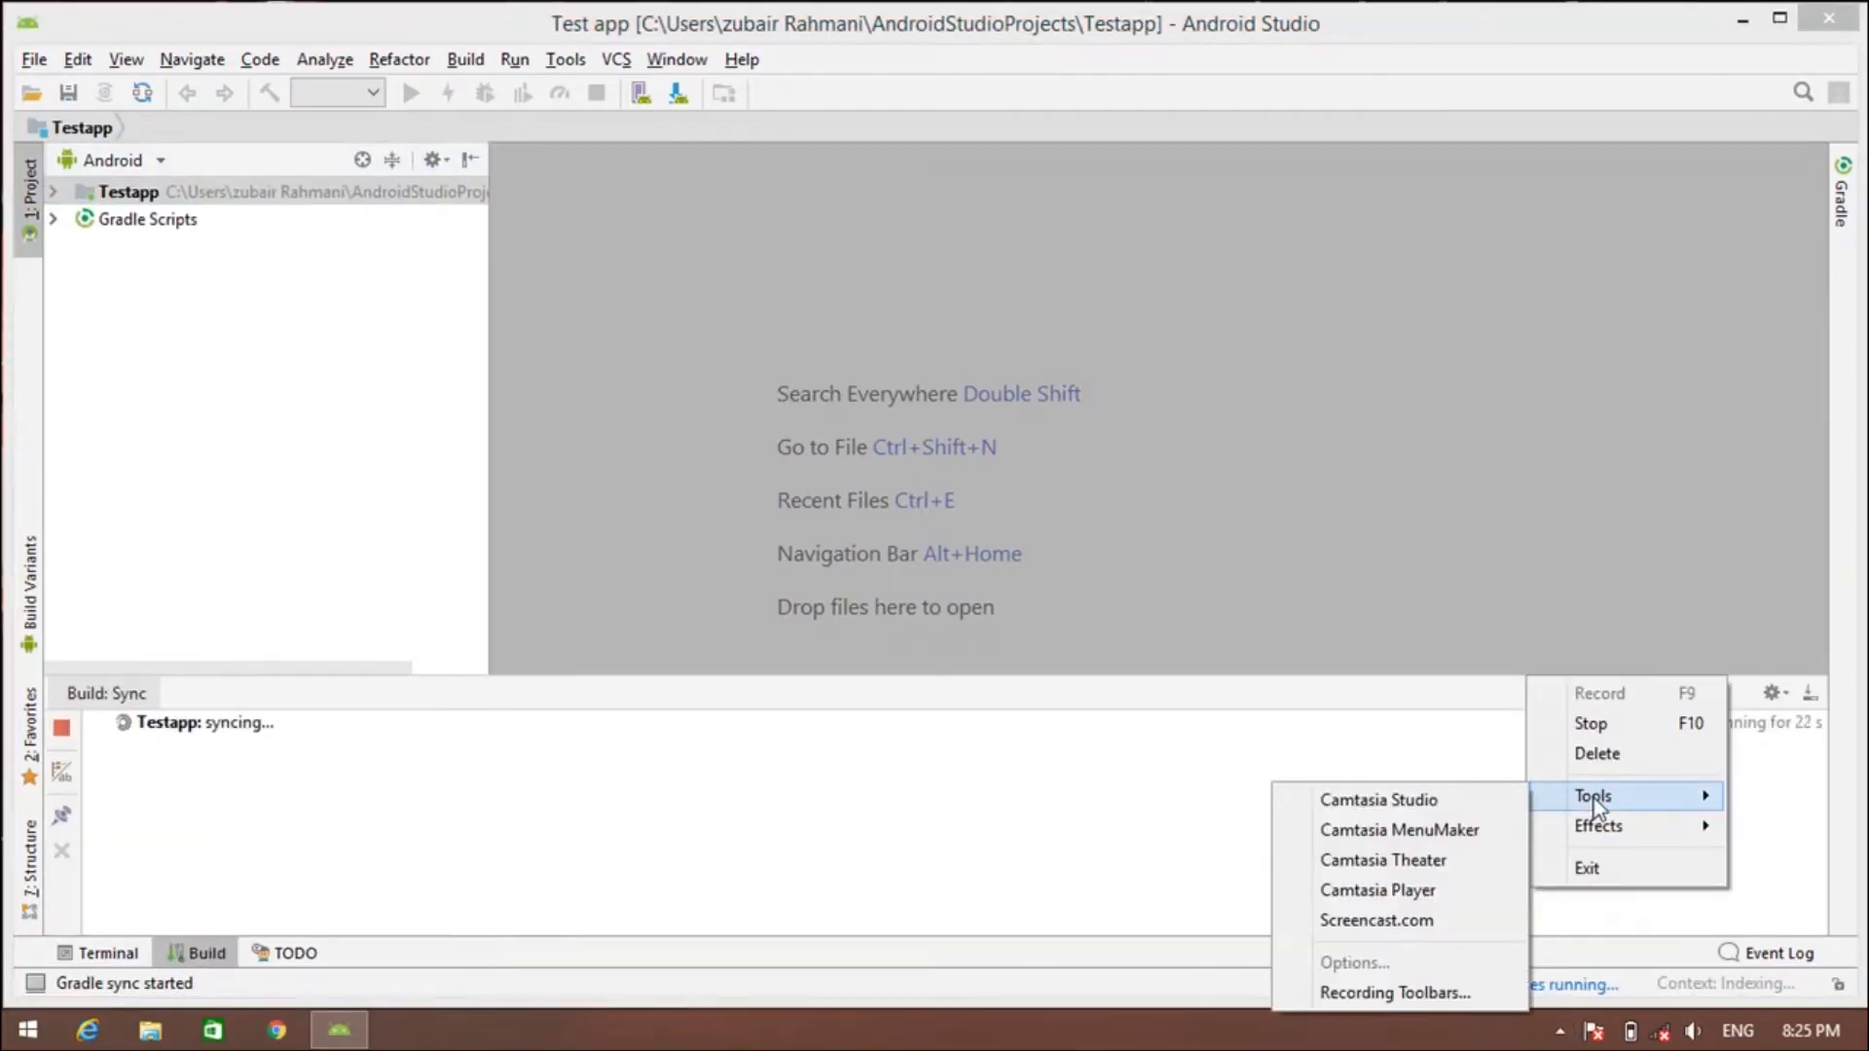
{"action": "left_click", "coordinate": [1566, 1032]}
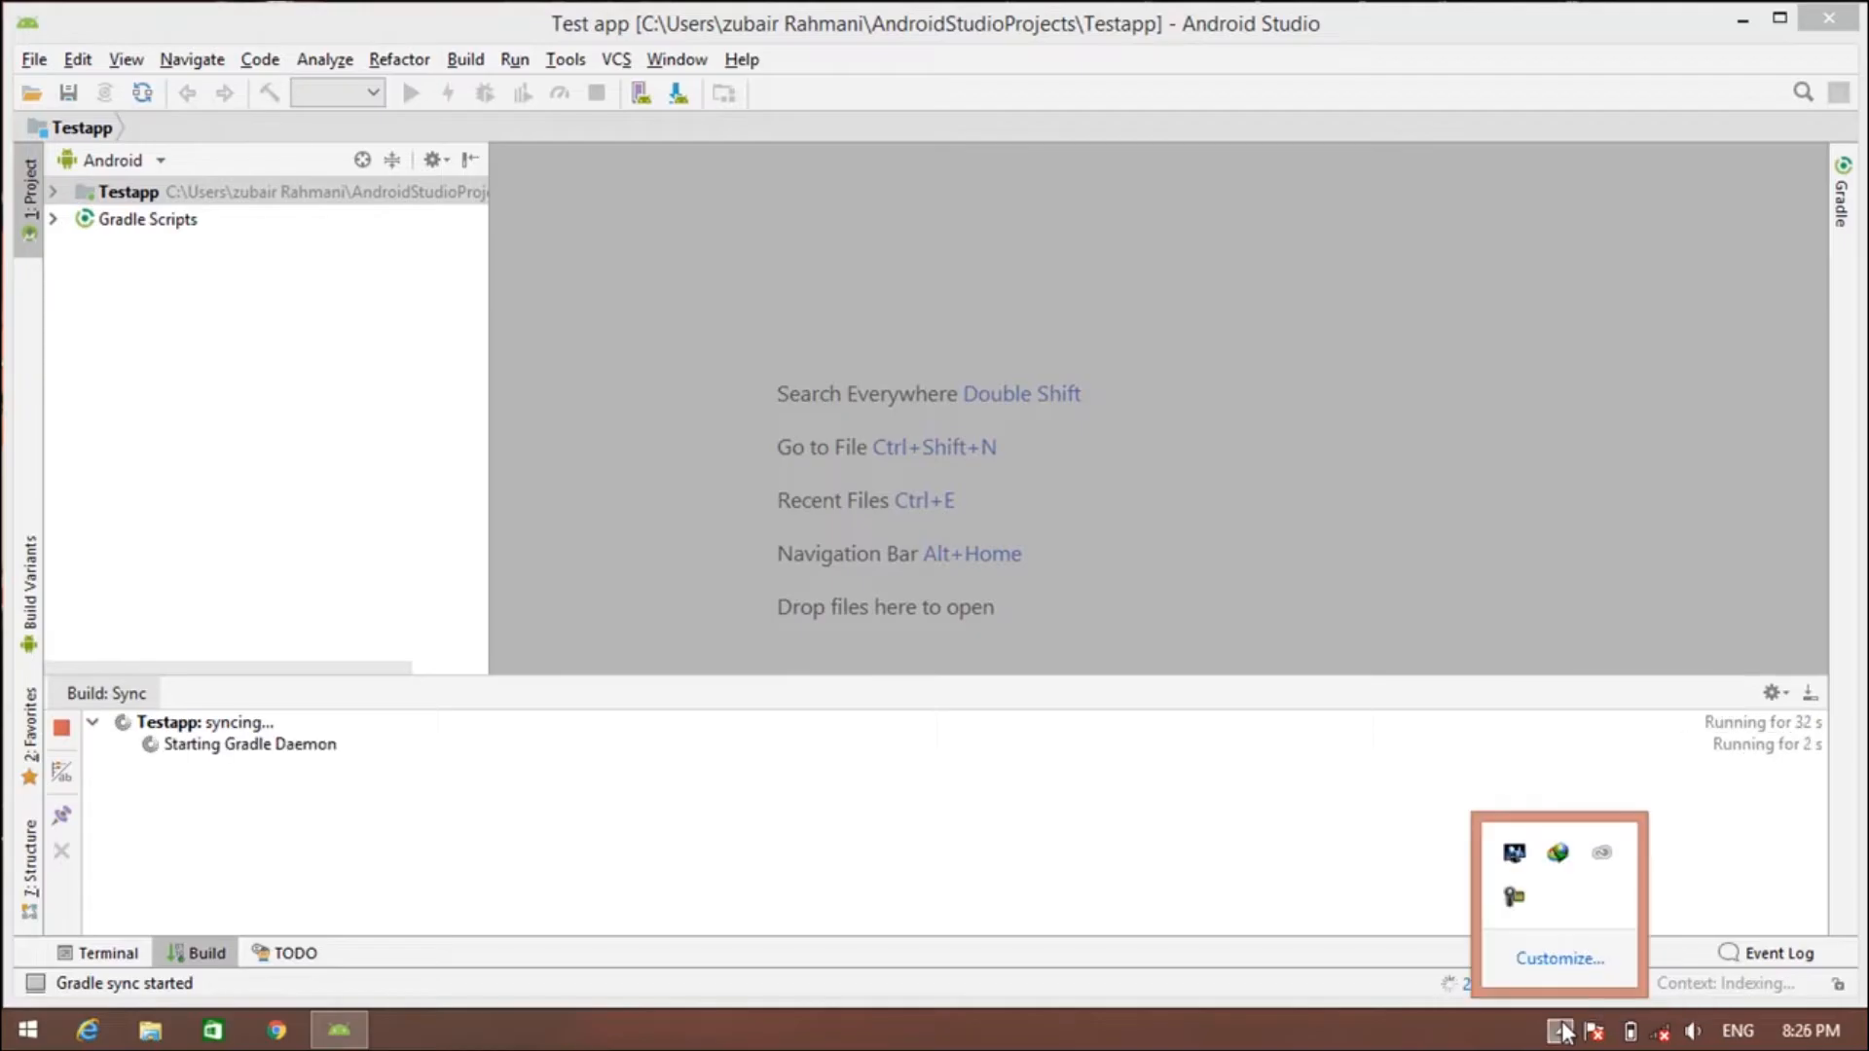
{"action": "right_click", "coordinate": [1566, 1032]}
{"action": "left_click", "coordinate": [1565, 1031]}
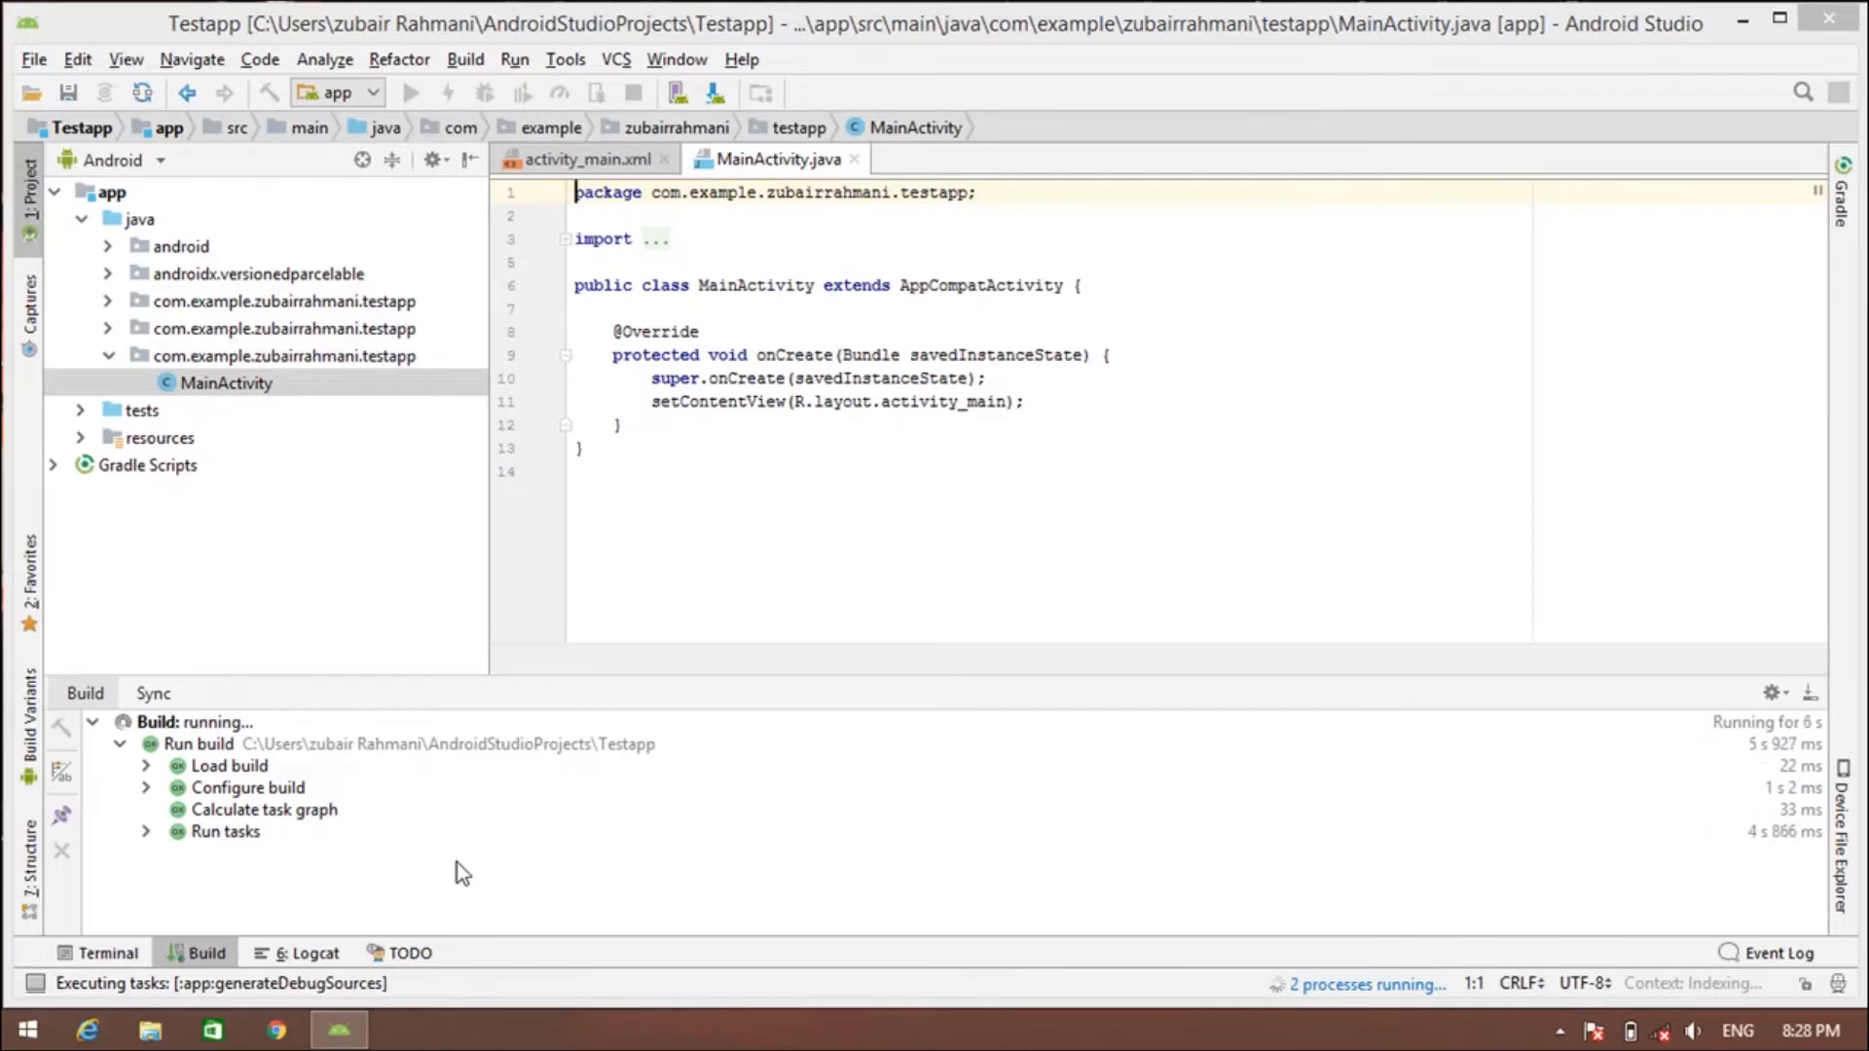
{"action": "left_click", "coordinate": [585, 160]}
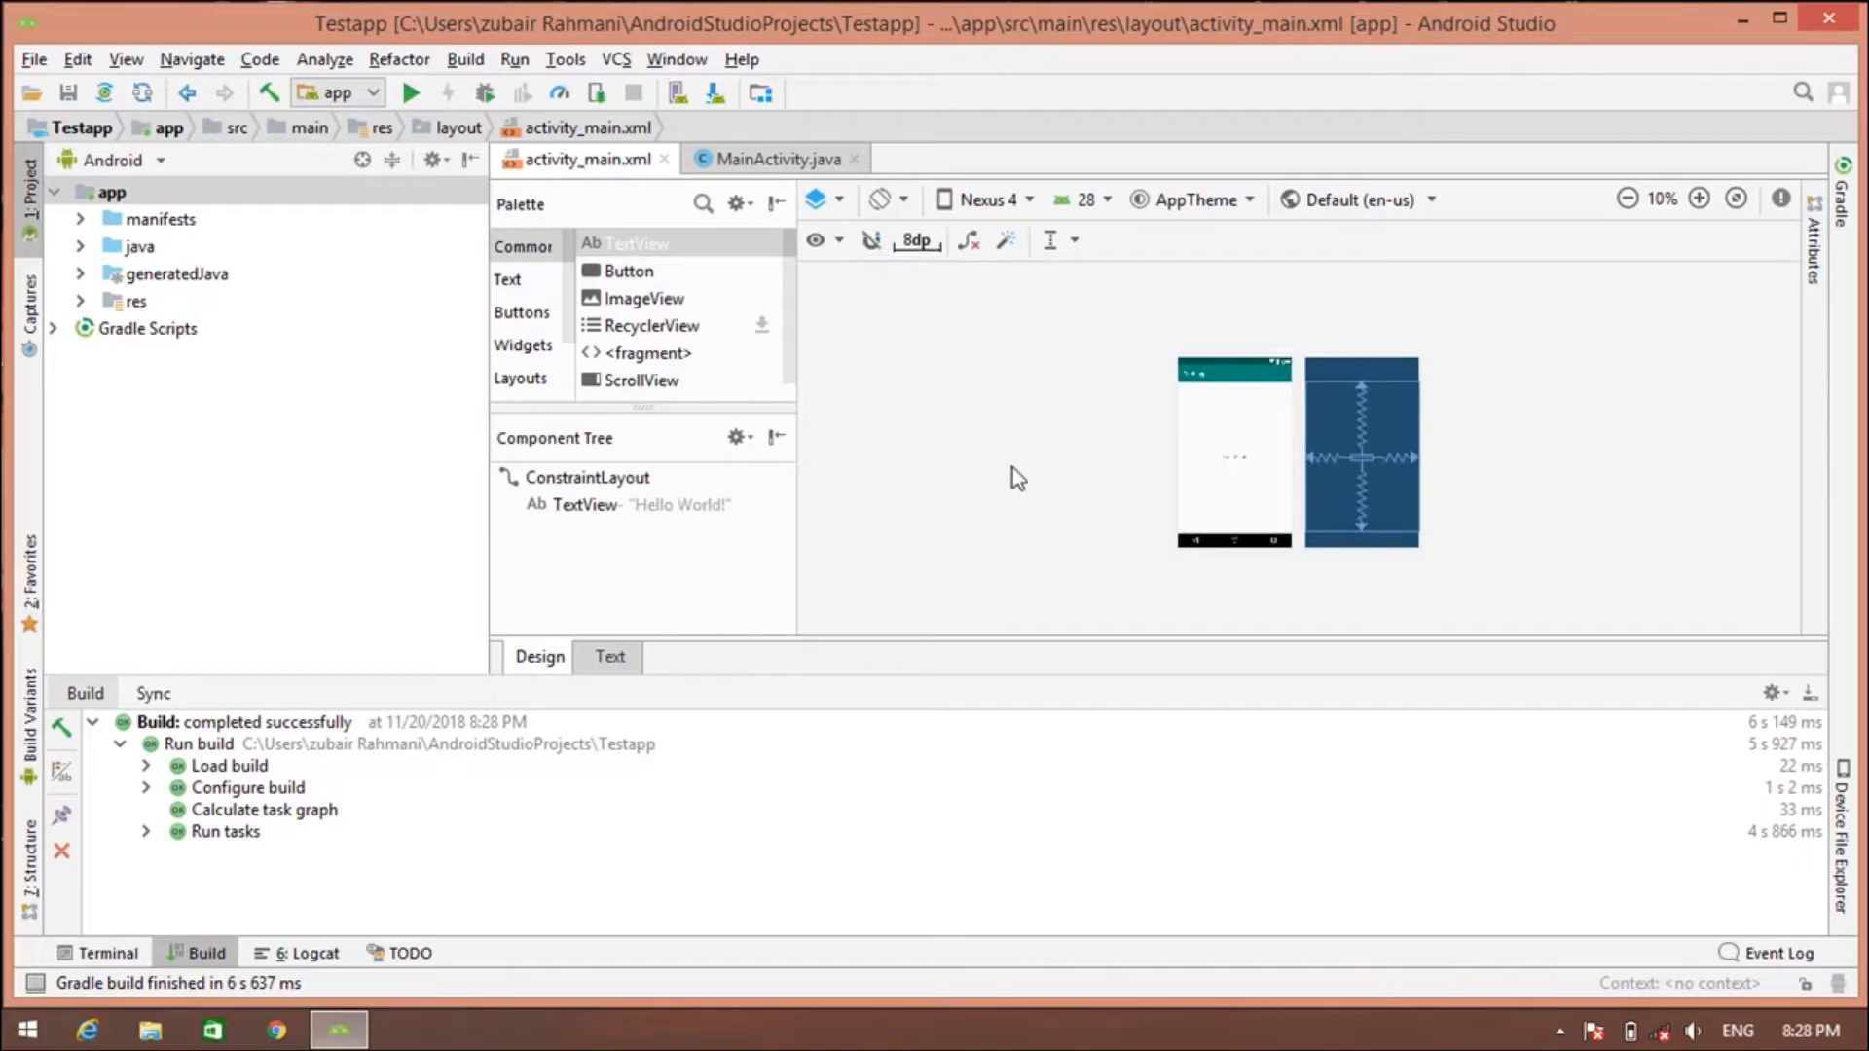
Hide the Build window and zoom the layout preview in to 50%.
{"action": "left_click", "coordinate": [1811, 694]}
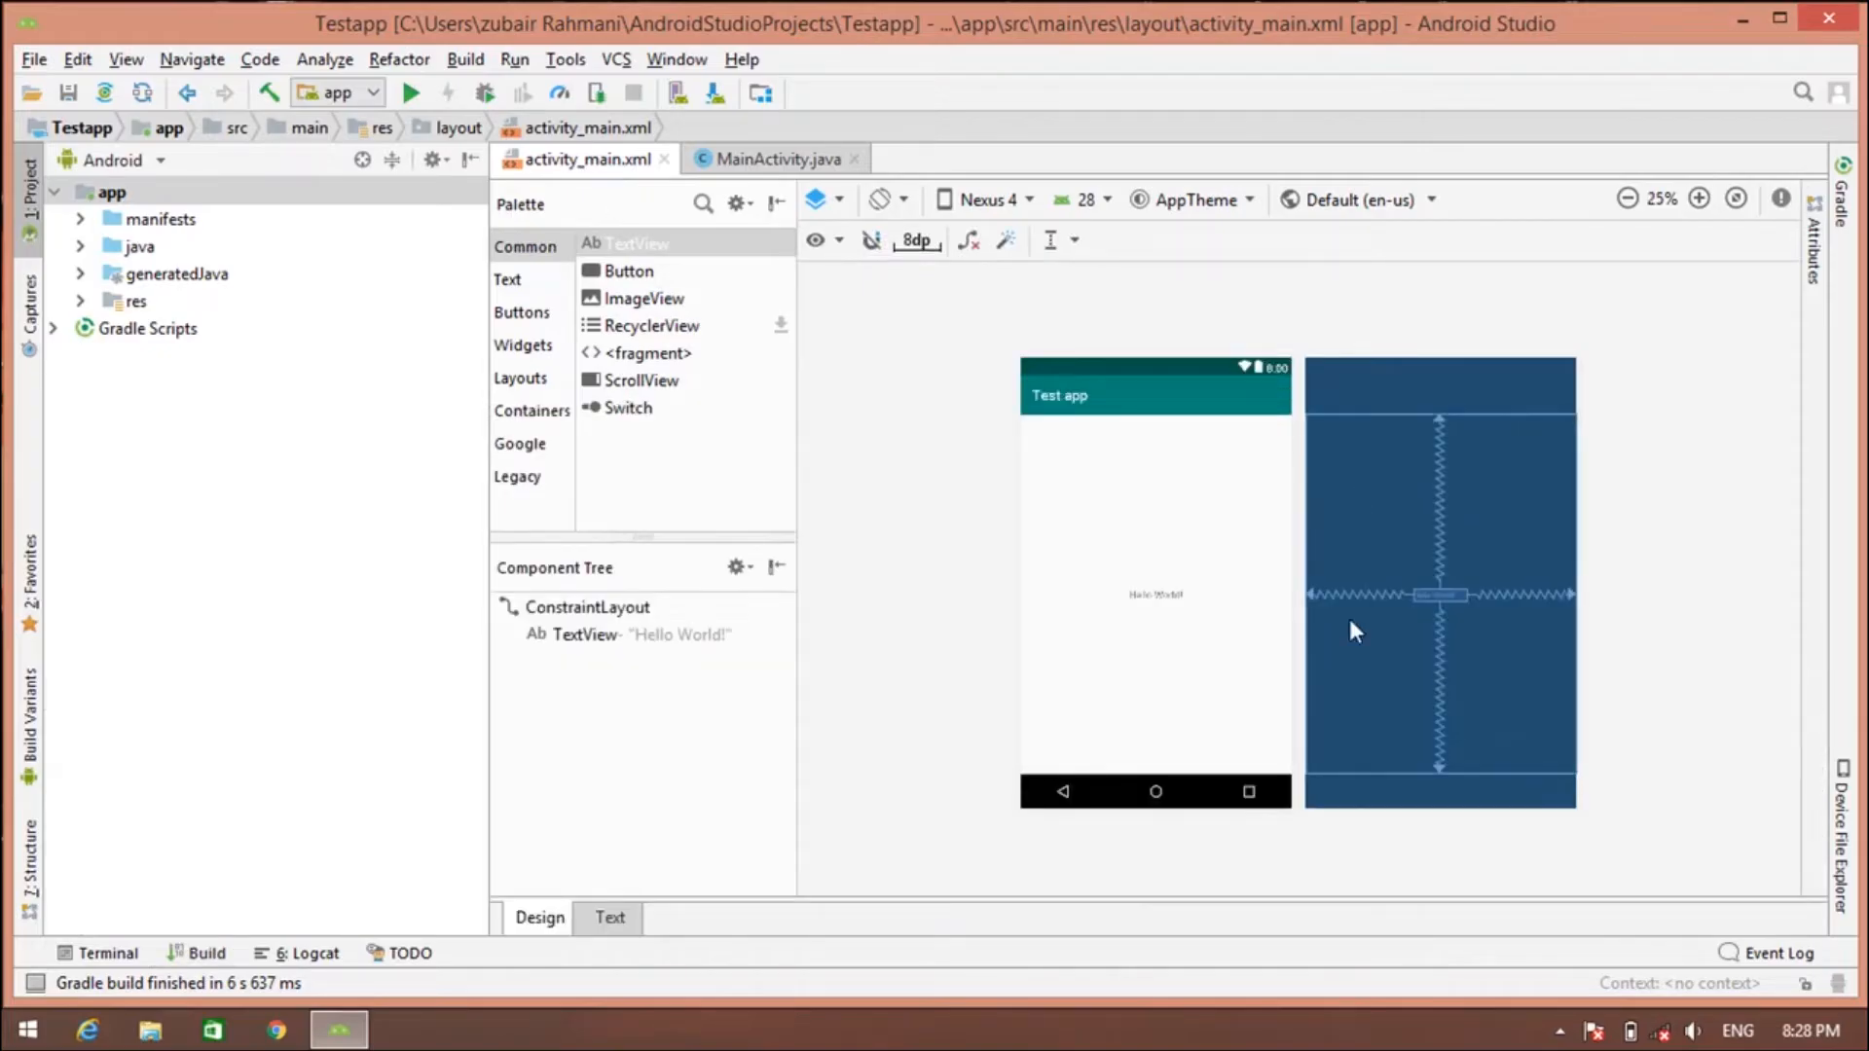
{"action": "left_click", "coordinate": [1700, 199]}
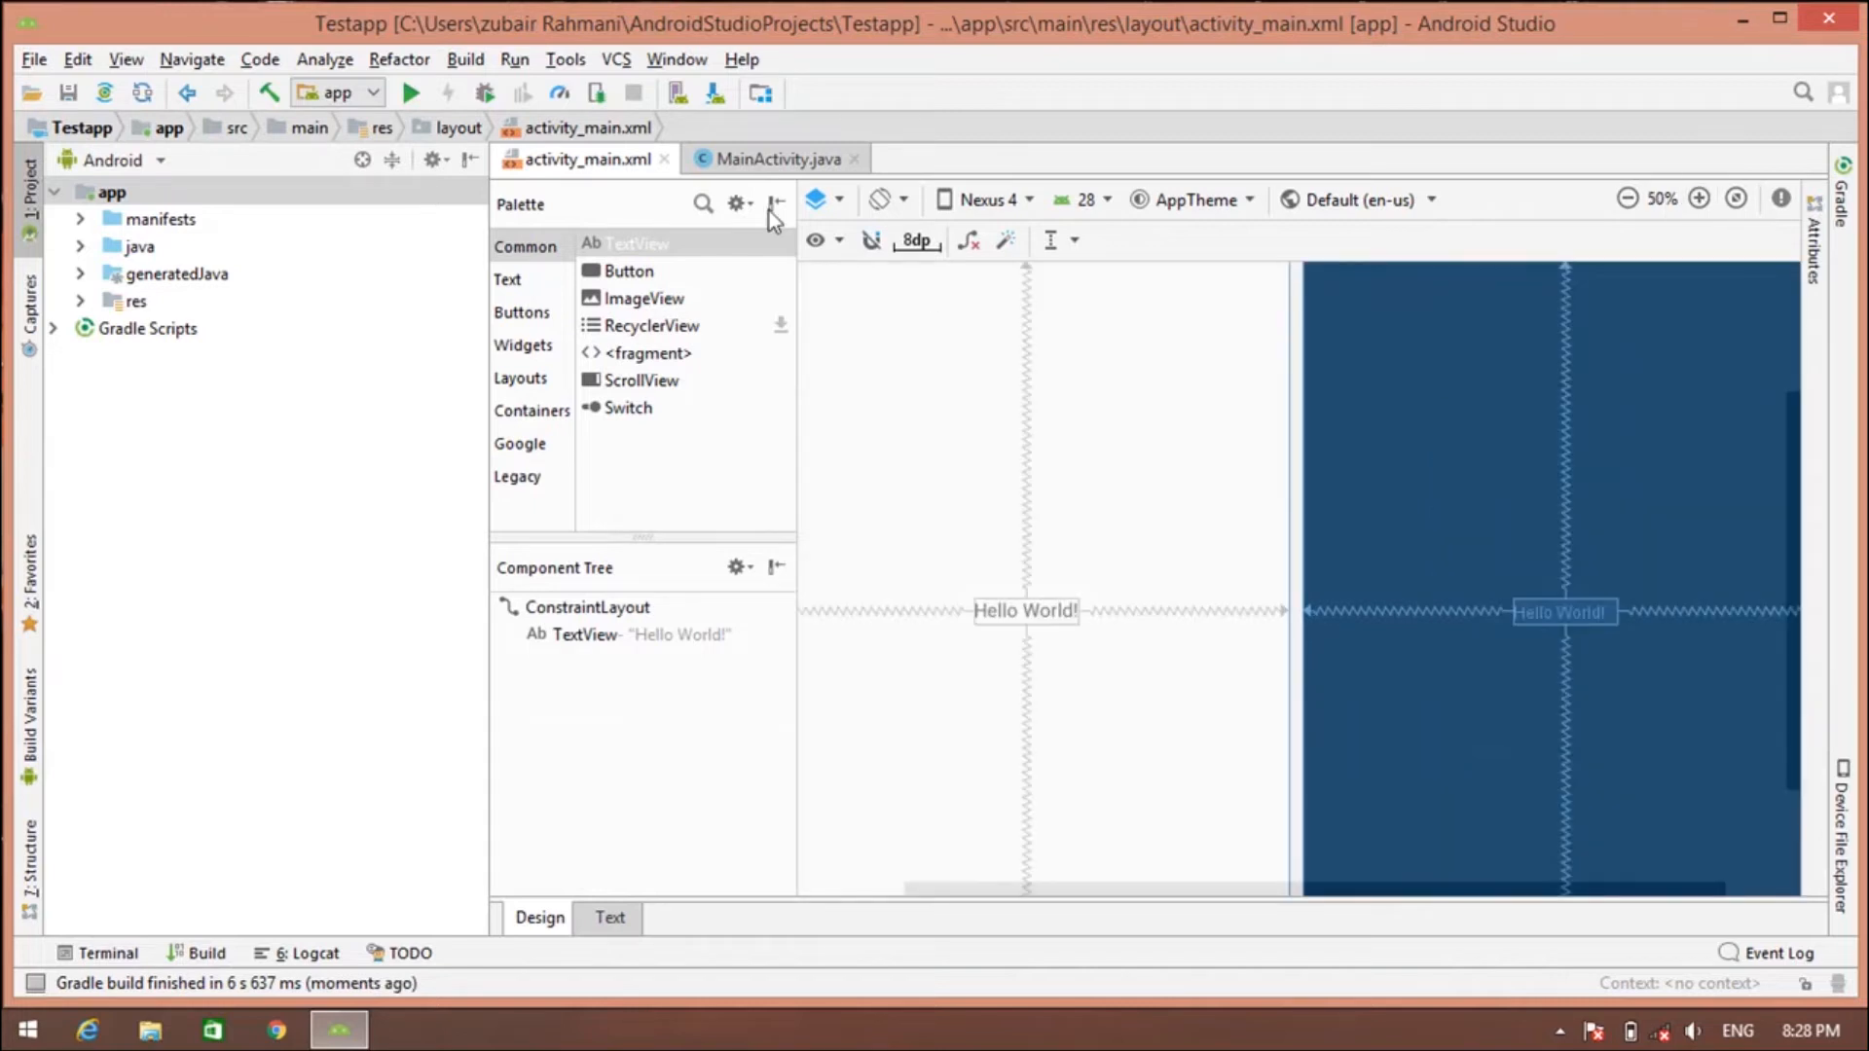
Expand res > layout in the project tree and bring up the New menu on the layout folder.
{"action": "left_click", "coordinate": [82, 301]}
{"action": "left_click", "coordinate": [106, 355]}
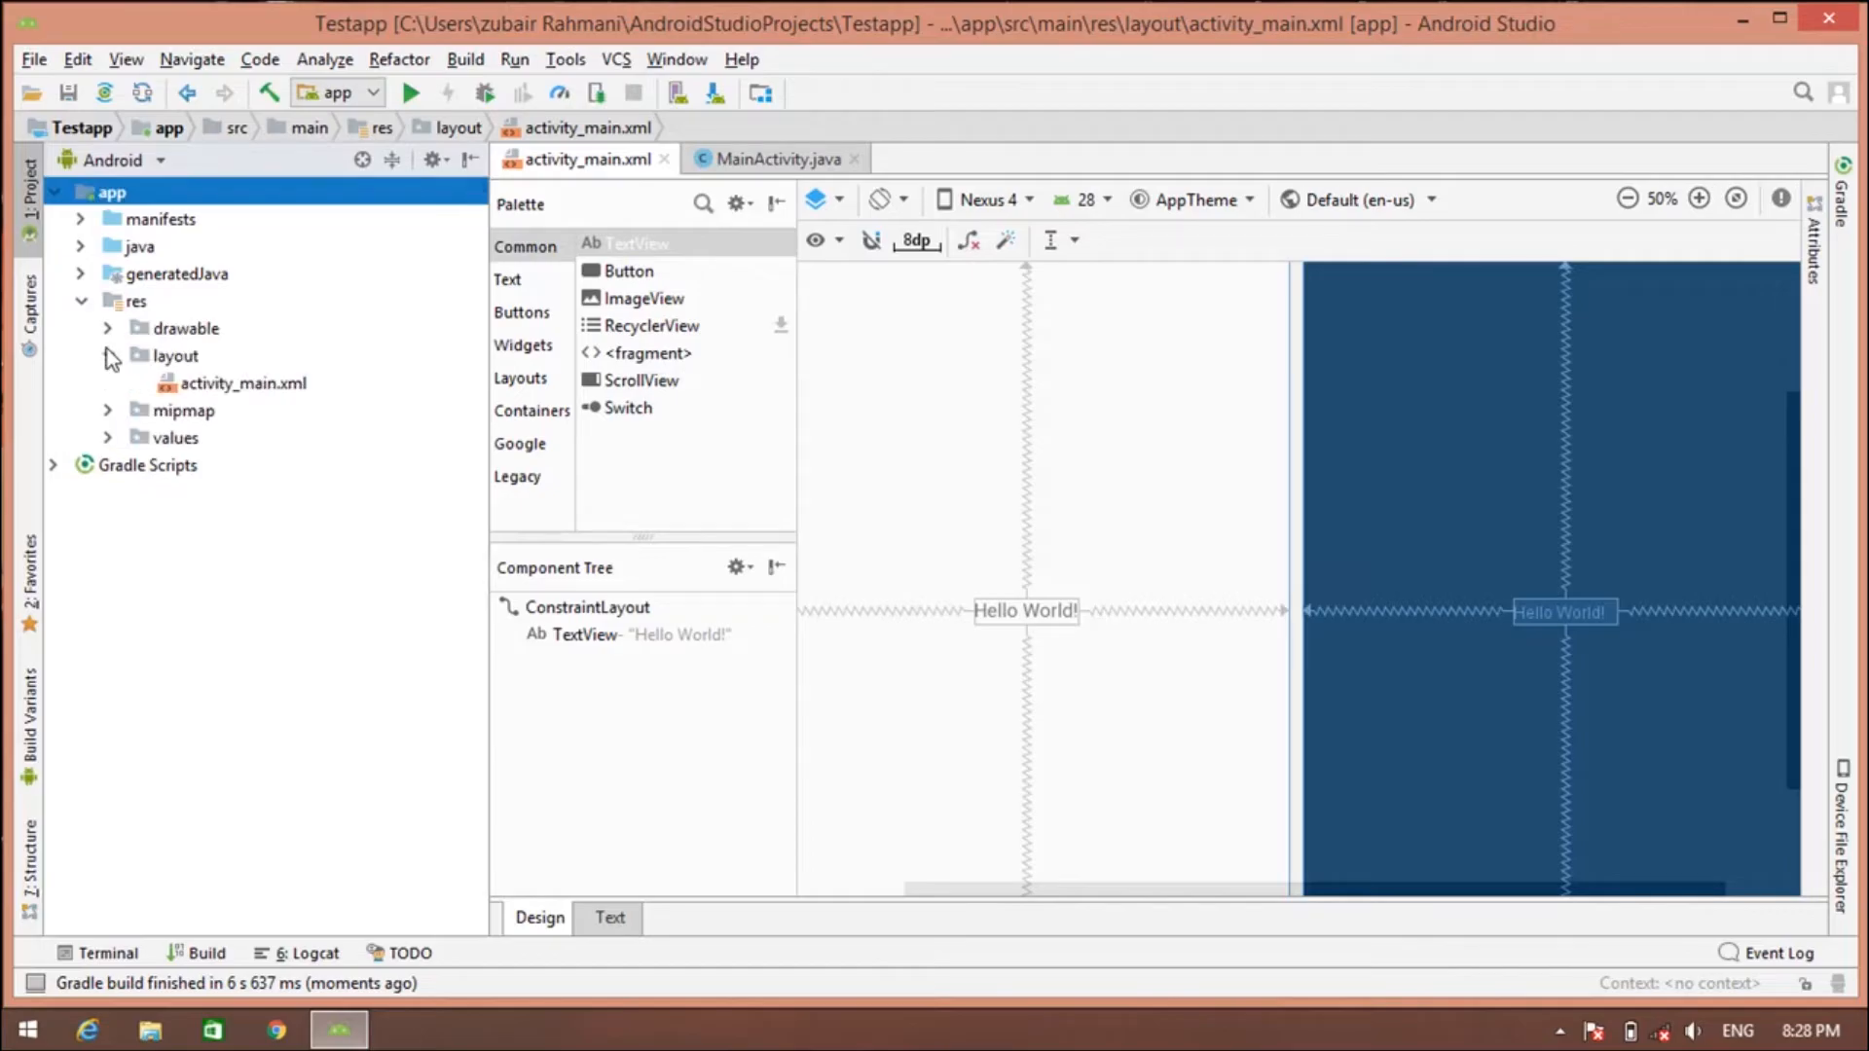
{"action": "left_click", "coordinate": [165, 359]}
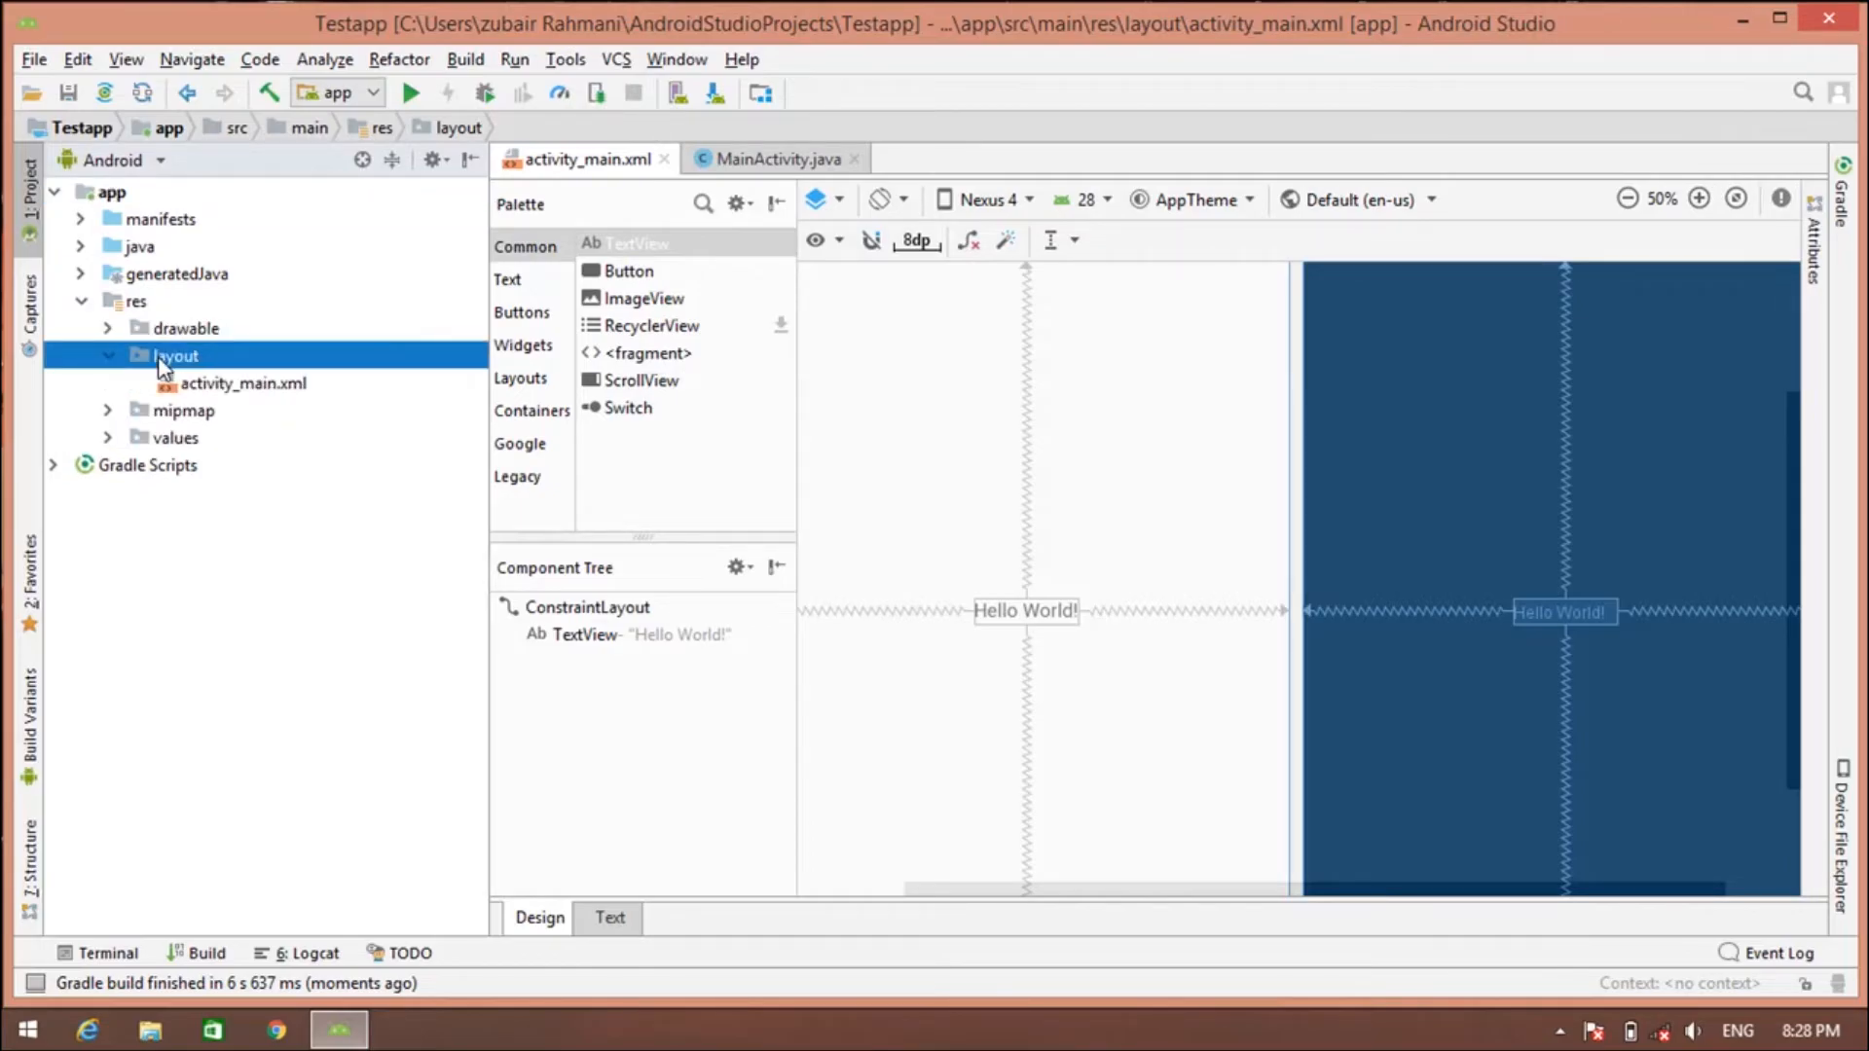
{"action": "right_click", "coordinate": [161, 365]}
{"action": "mouse_move", "coordinate": [208, 126]}
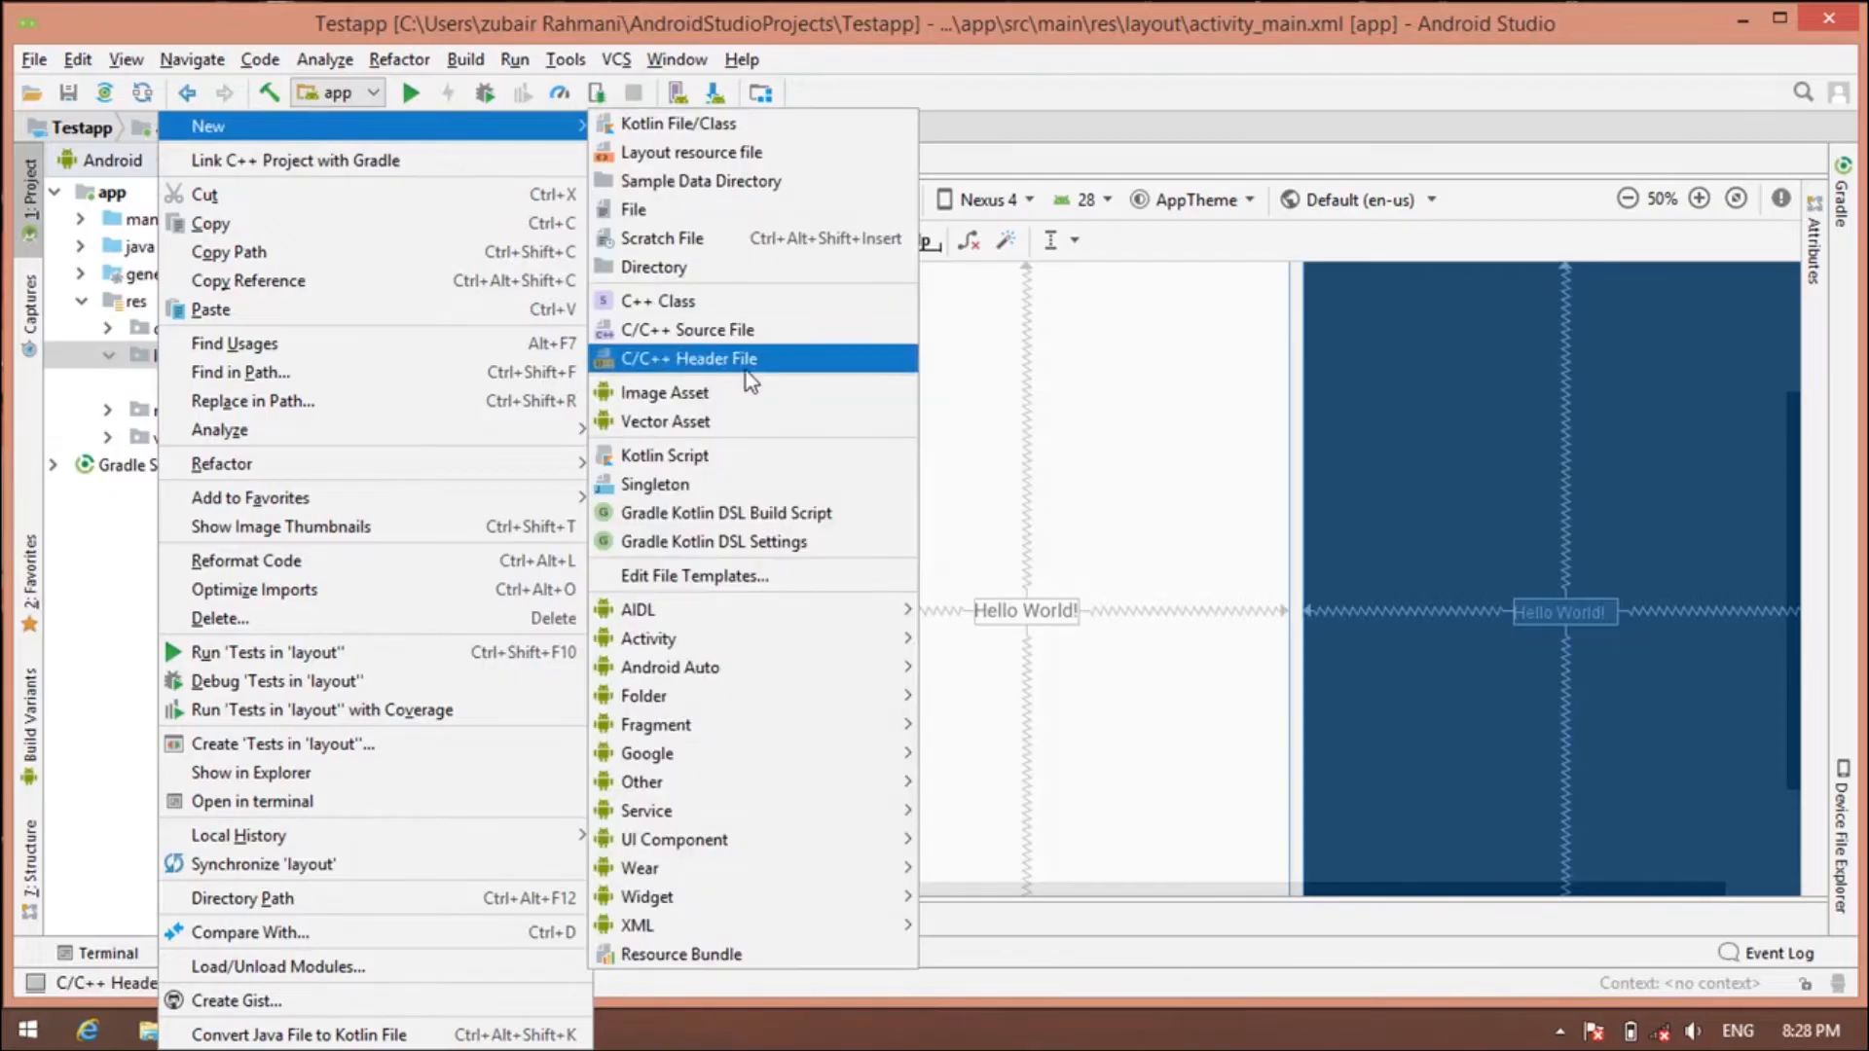
{"action": "mouse_move", "coordinate": [648, 754]}
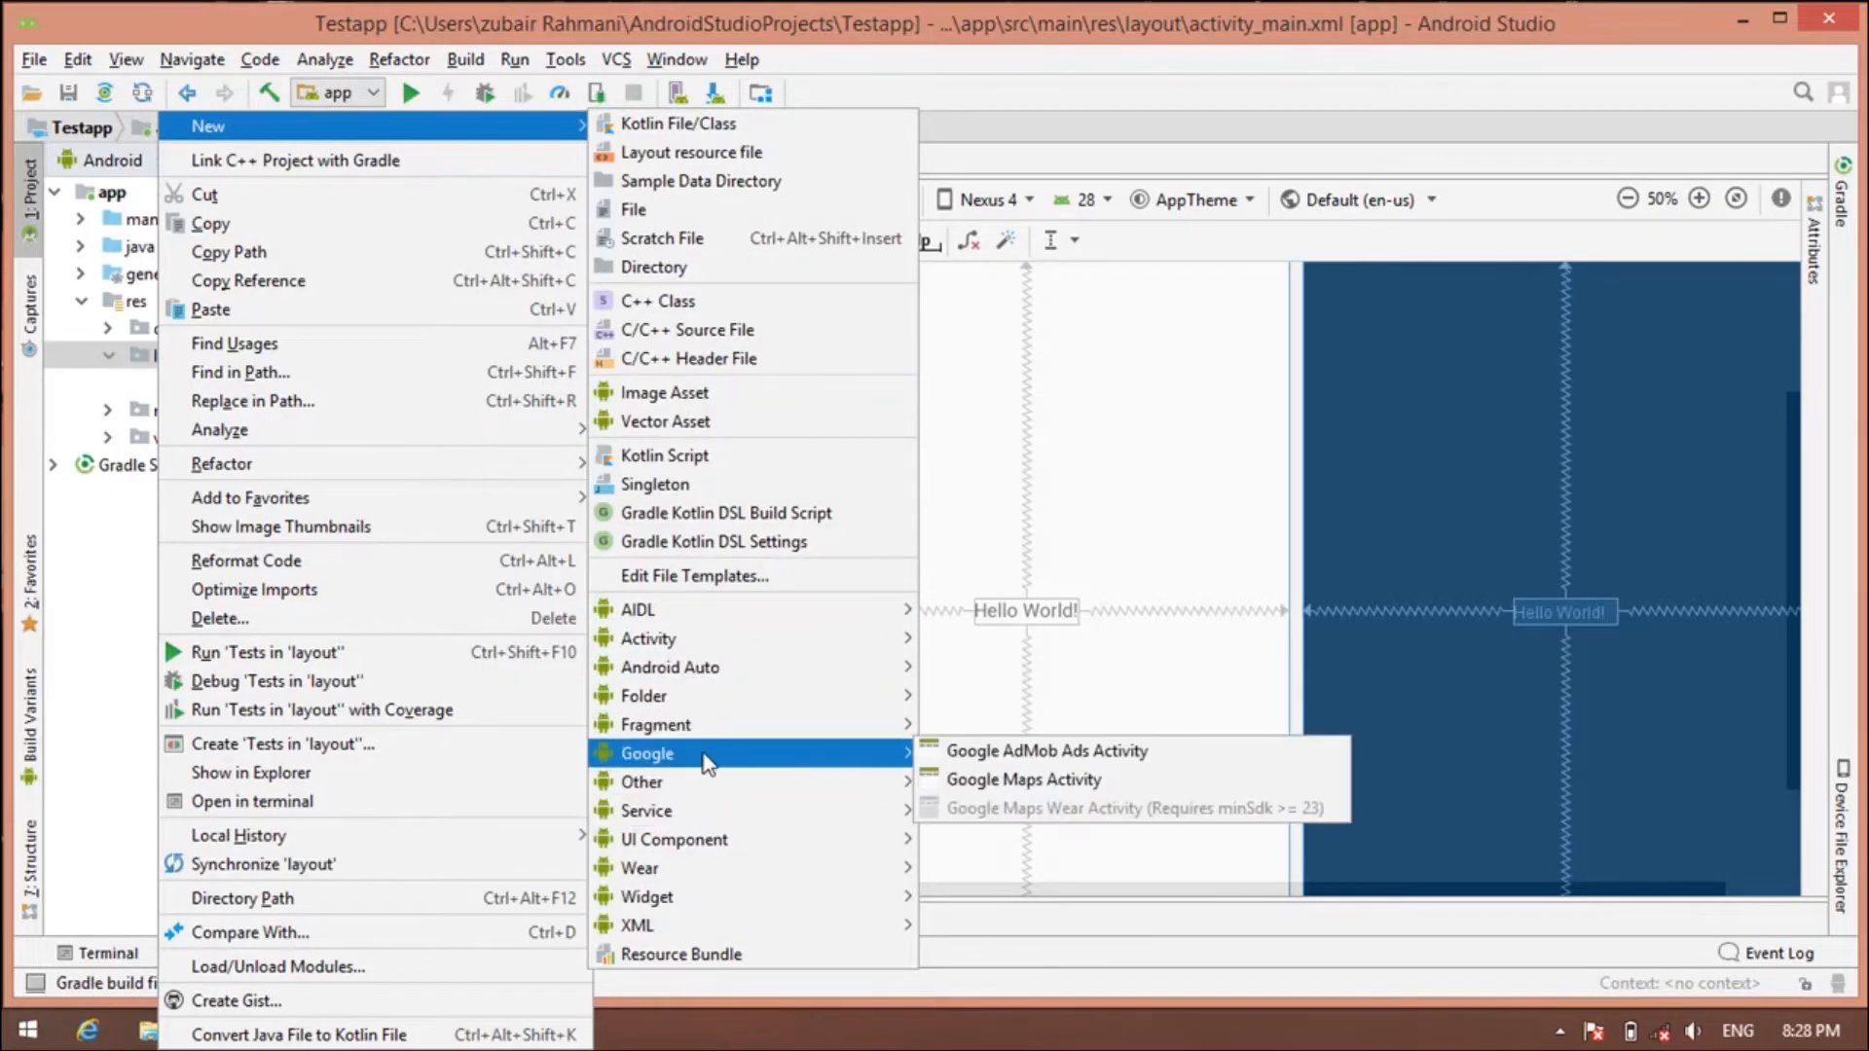
Add a Google AdMob Ads Activity with the Banner ad format, generating activity_main2 with an adView.
{"action": "left_click", "coordinate": [997, 755]}
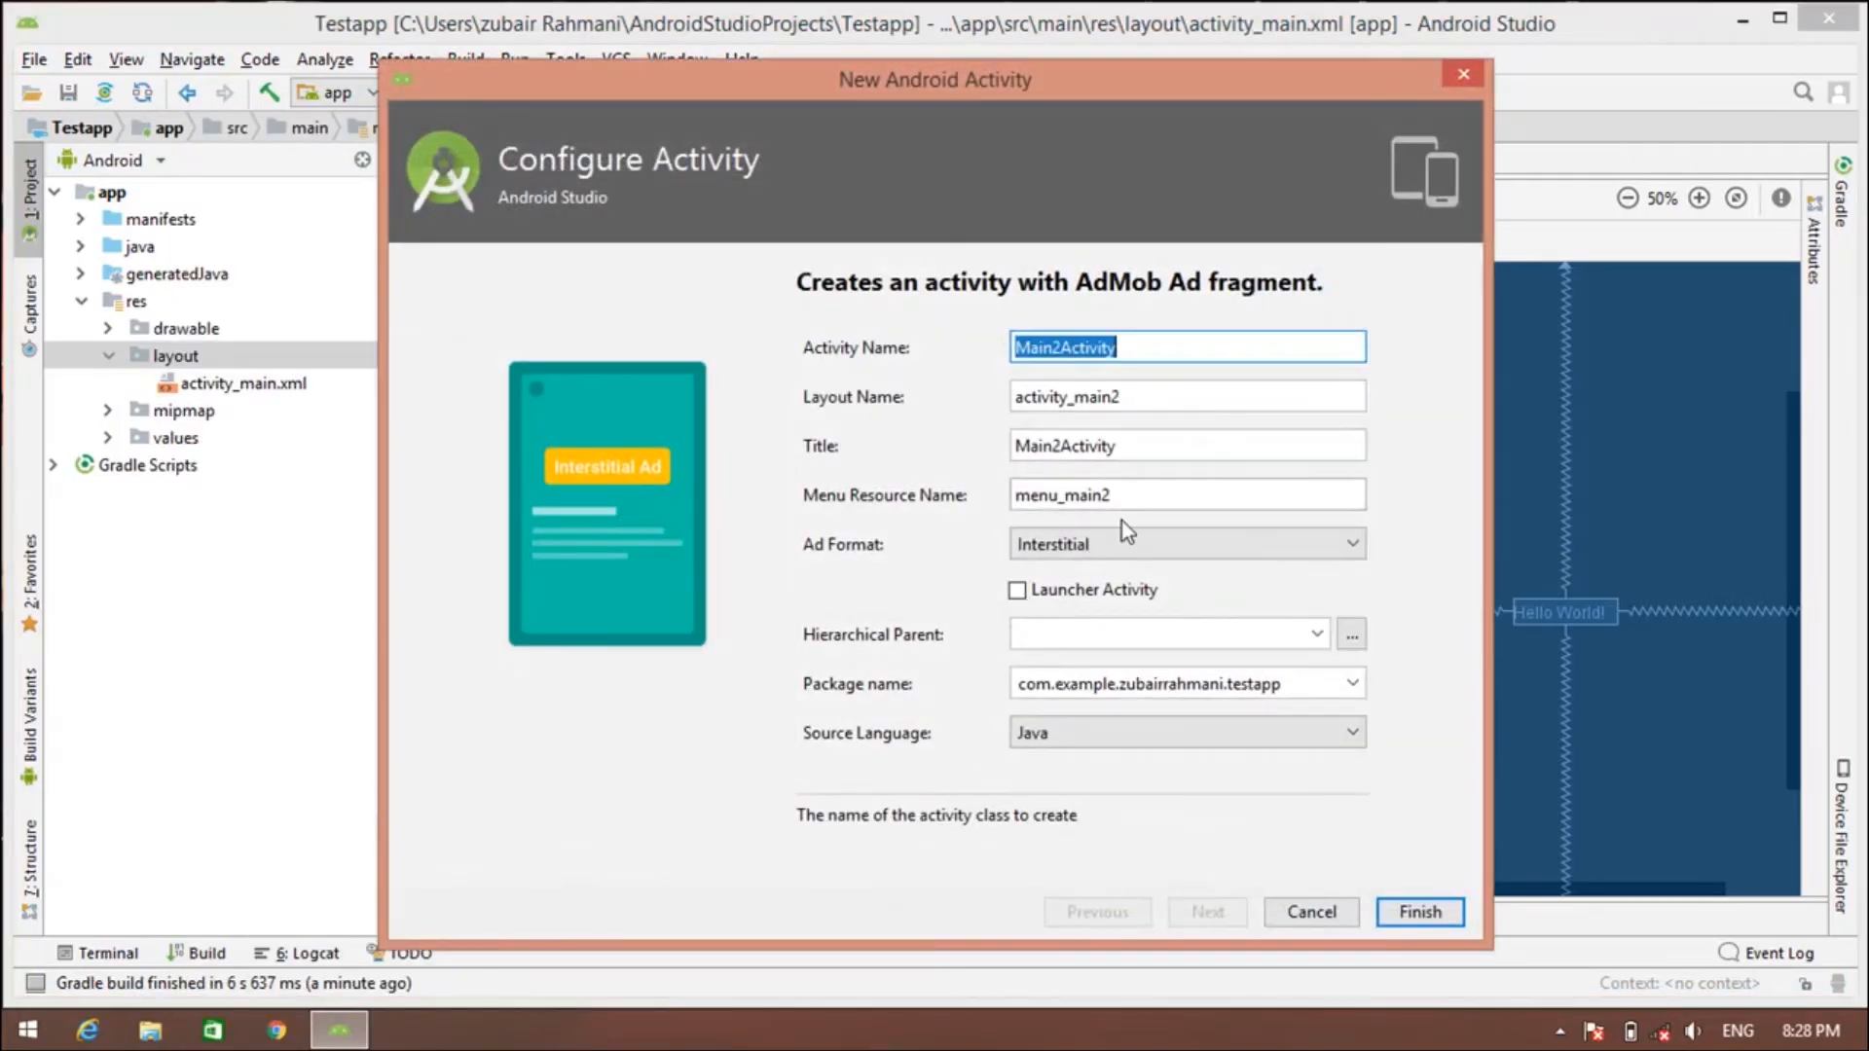
{"action": "left_click", "coordinate": [1112, 540]}
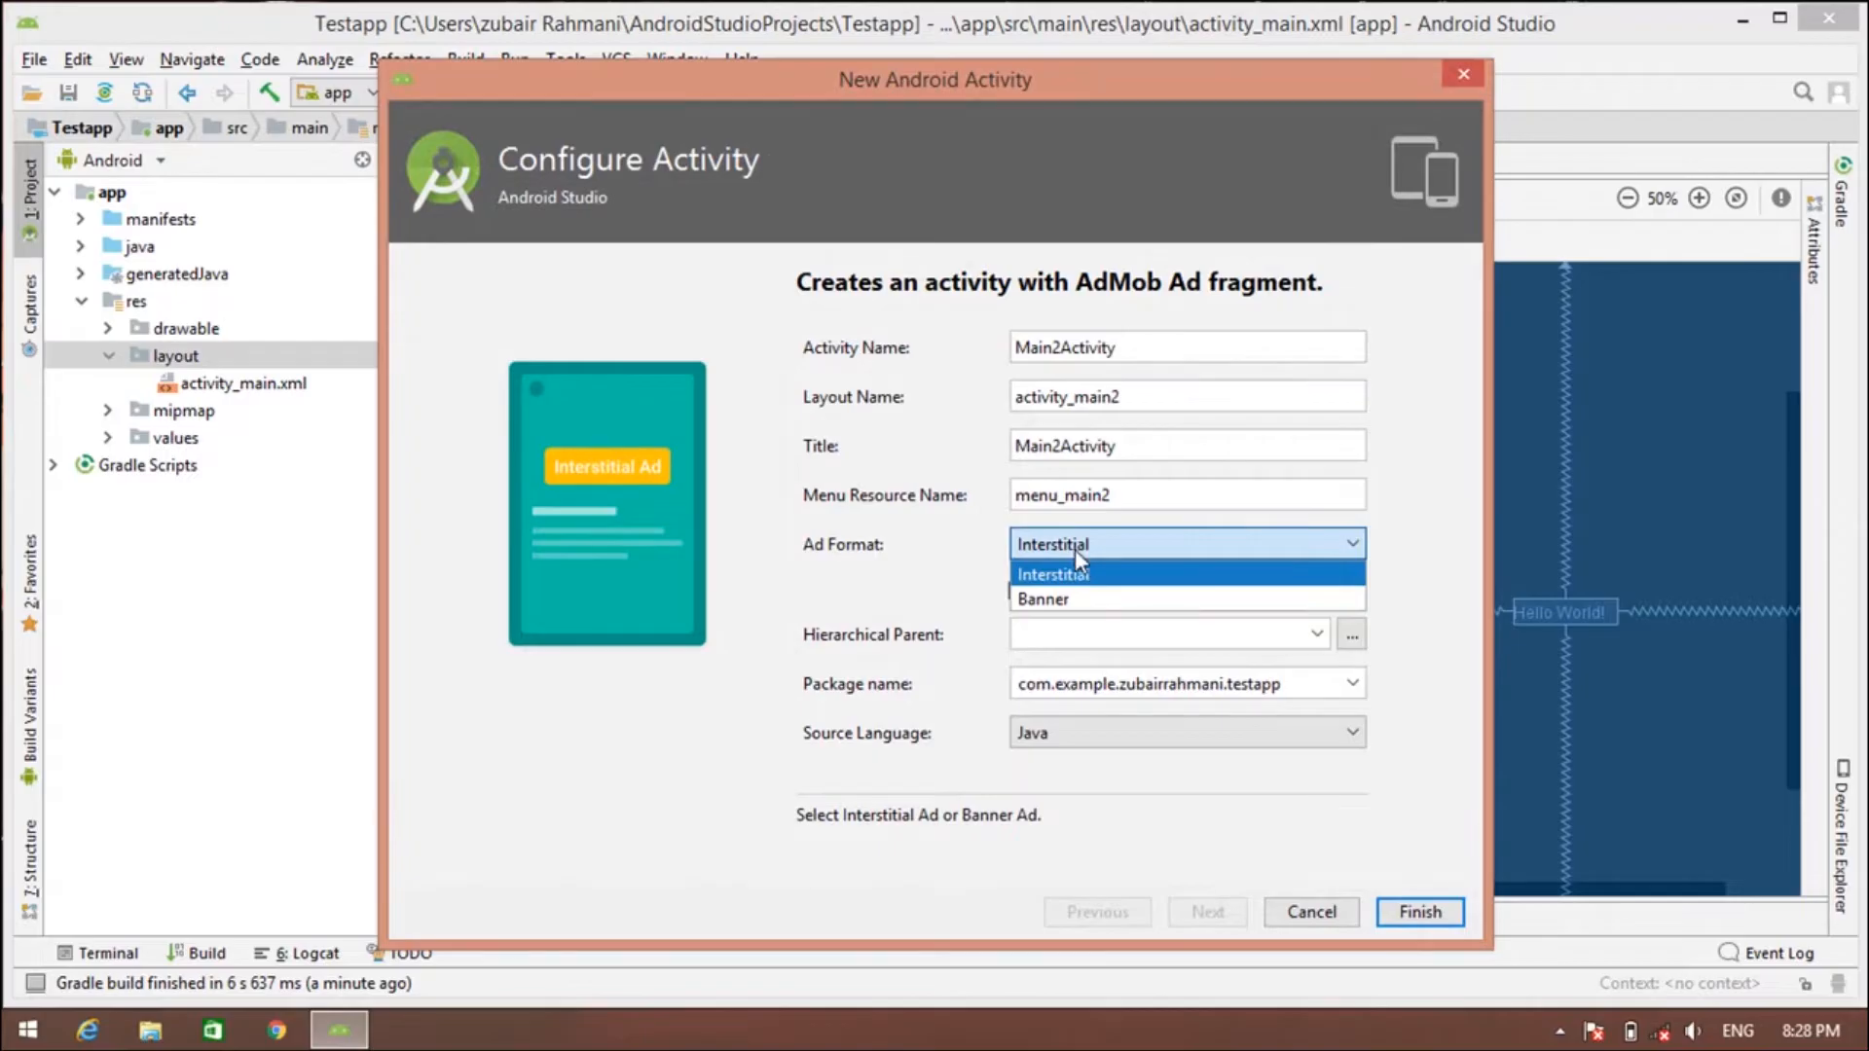
{"action": "left_click", "coordinate": [1066, 601]}
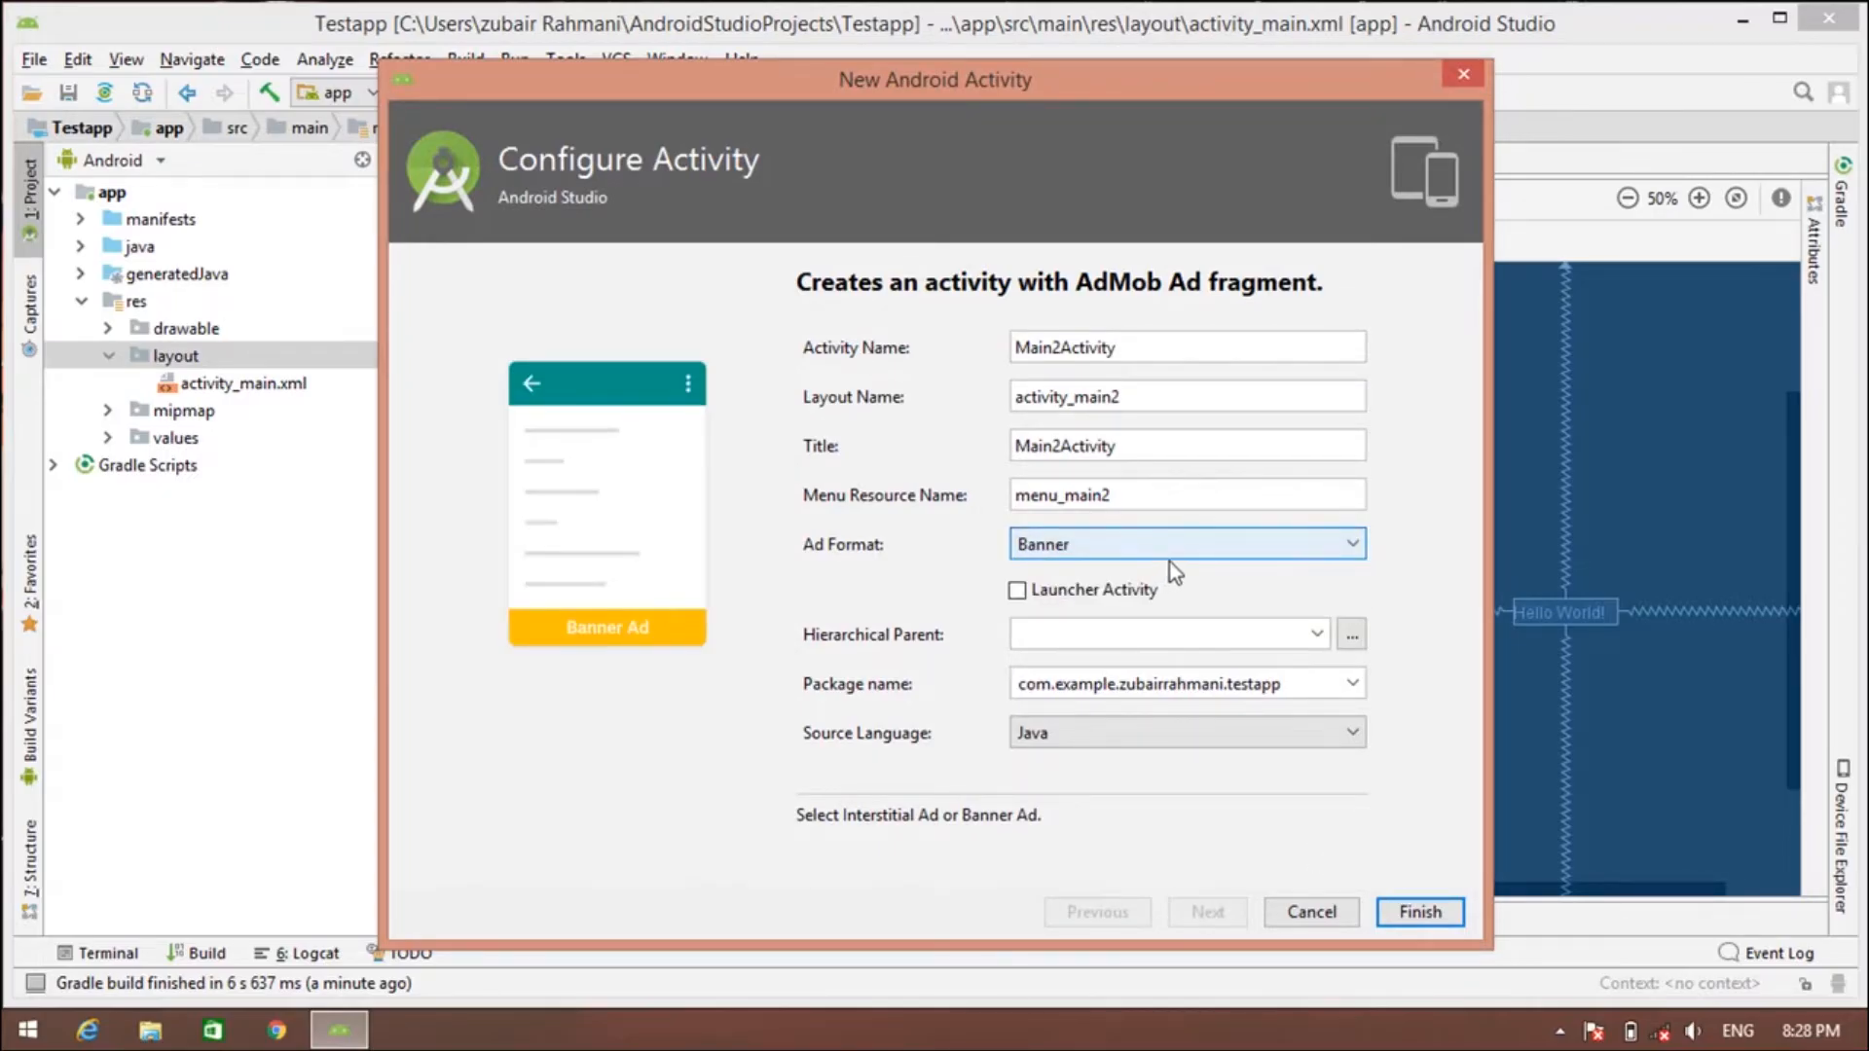
{"action": "left_click", "coordinate": [1420, 912]}
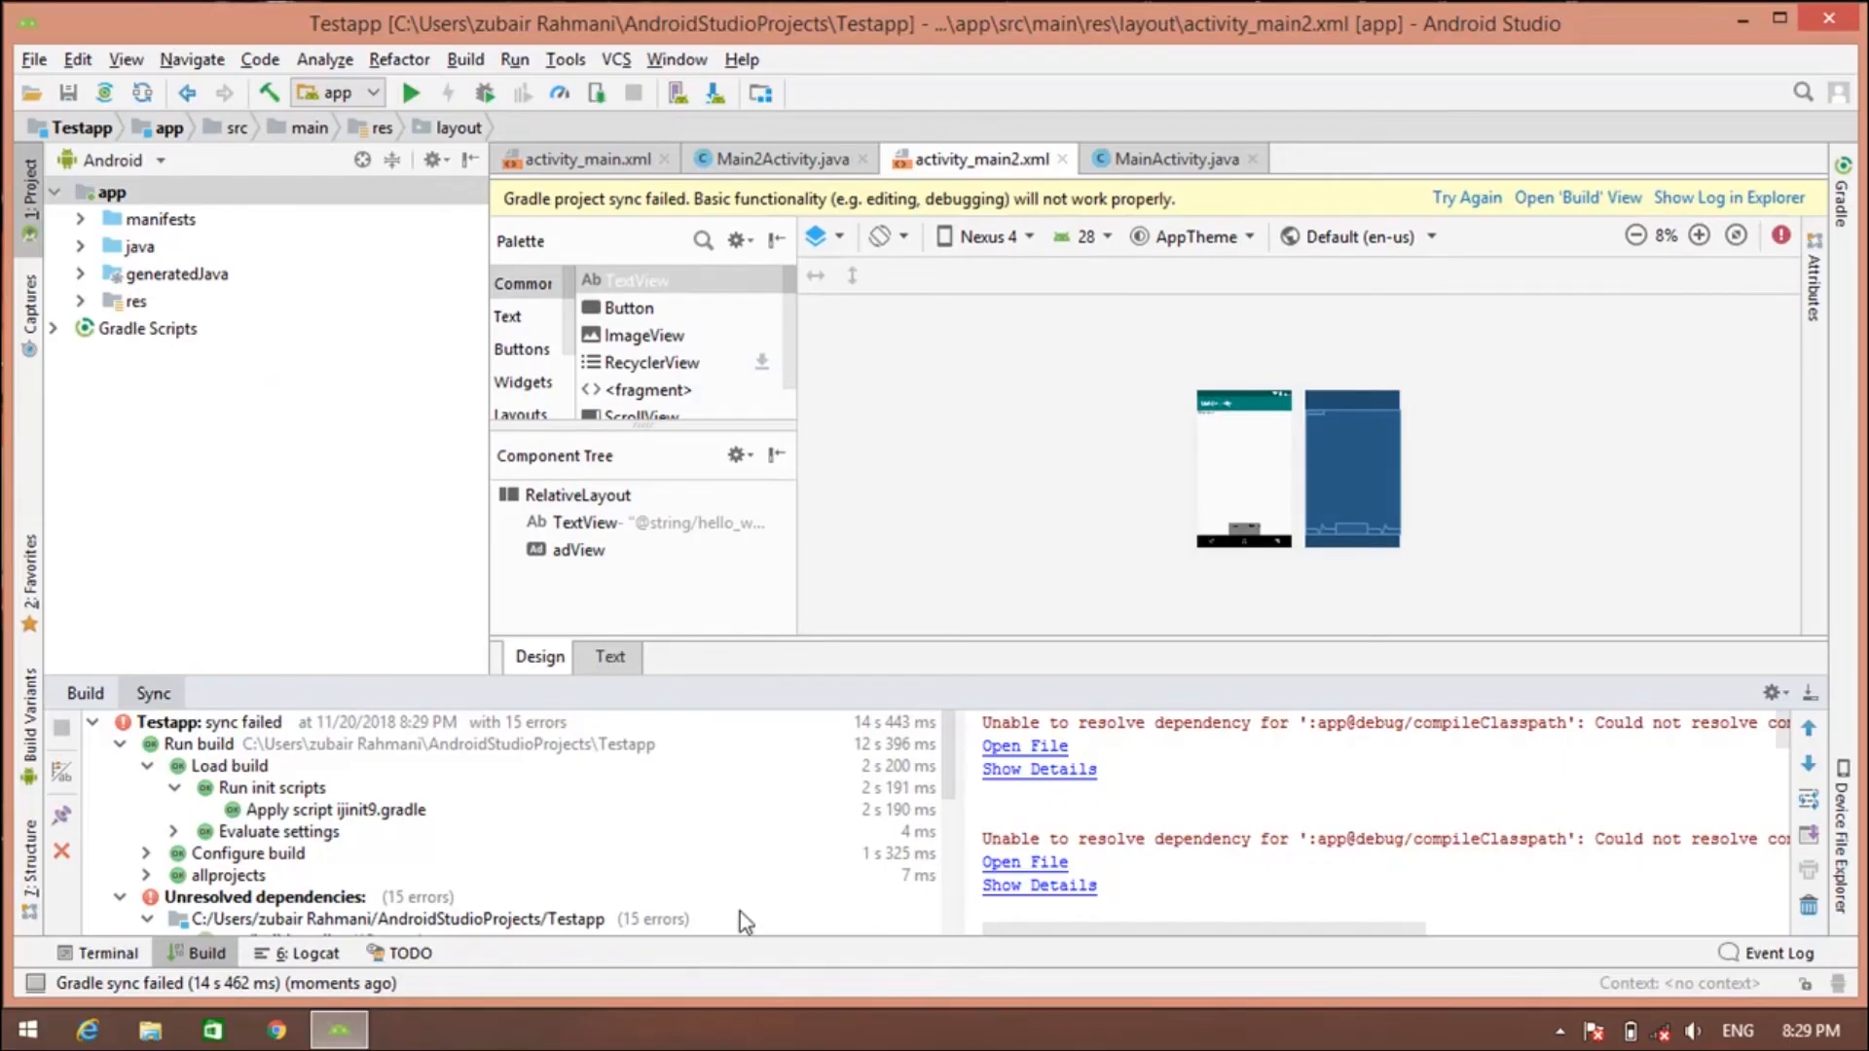
Open the app build file from the unresolved play-services-ads 17.1.1 error and read the full message.
{"action": "left_click", "coordinate": [1024, 746]}
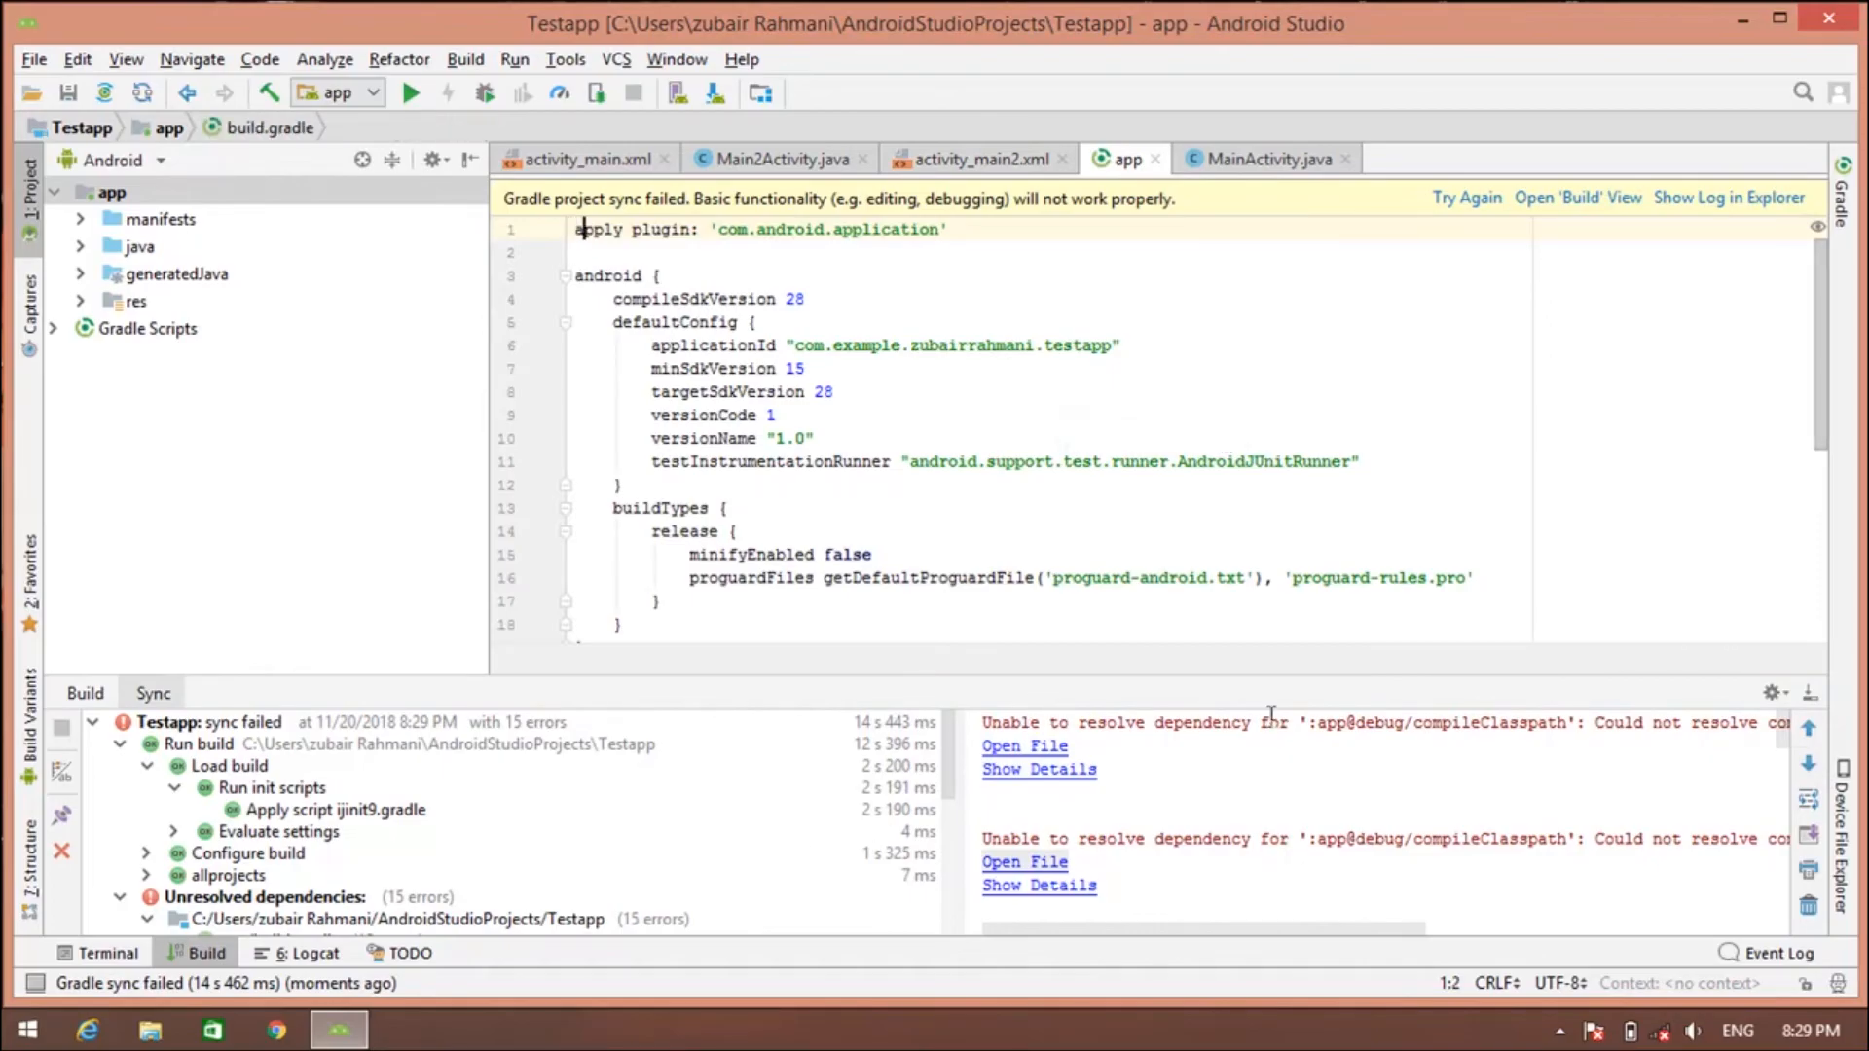
{"action": "key", "text": "ctrl+Right"}
{"action": "key", "text": "ctrl+Right"}
{"action": "key", "text": "ctrl+Right"}
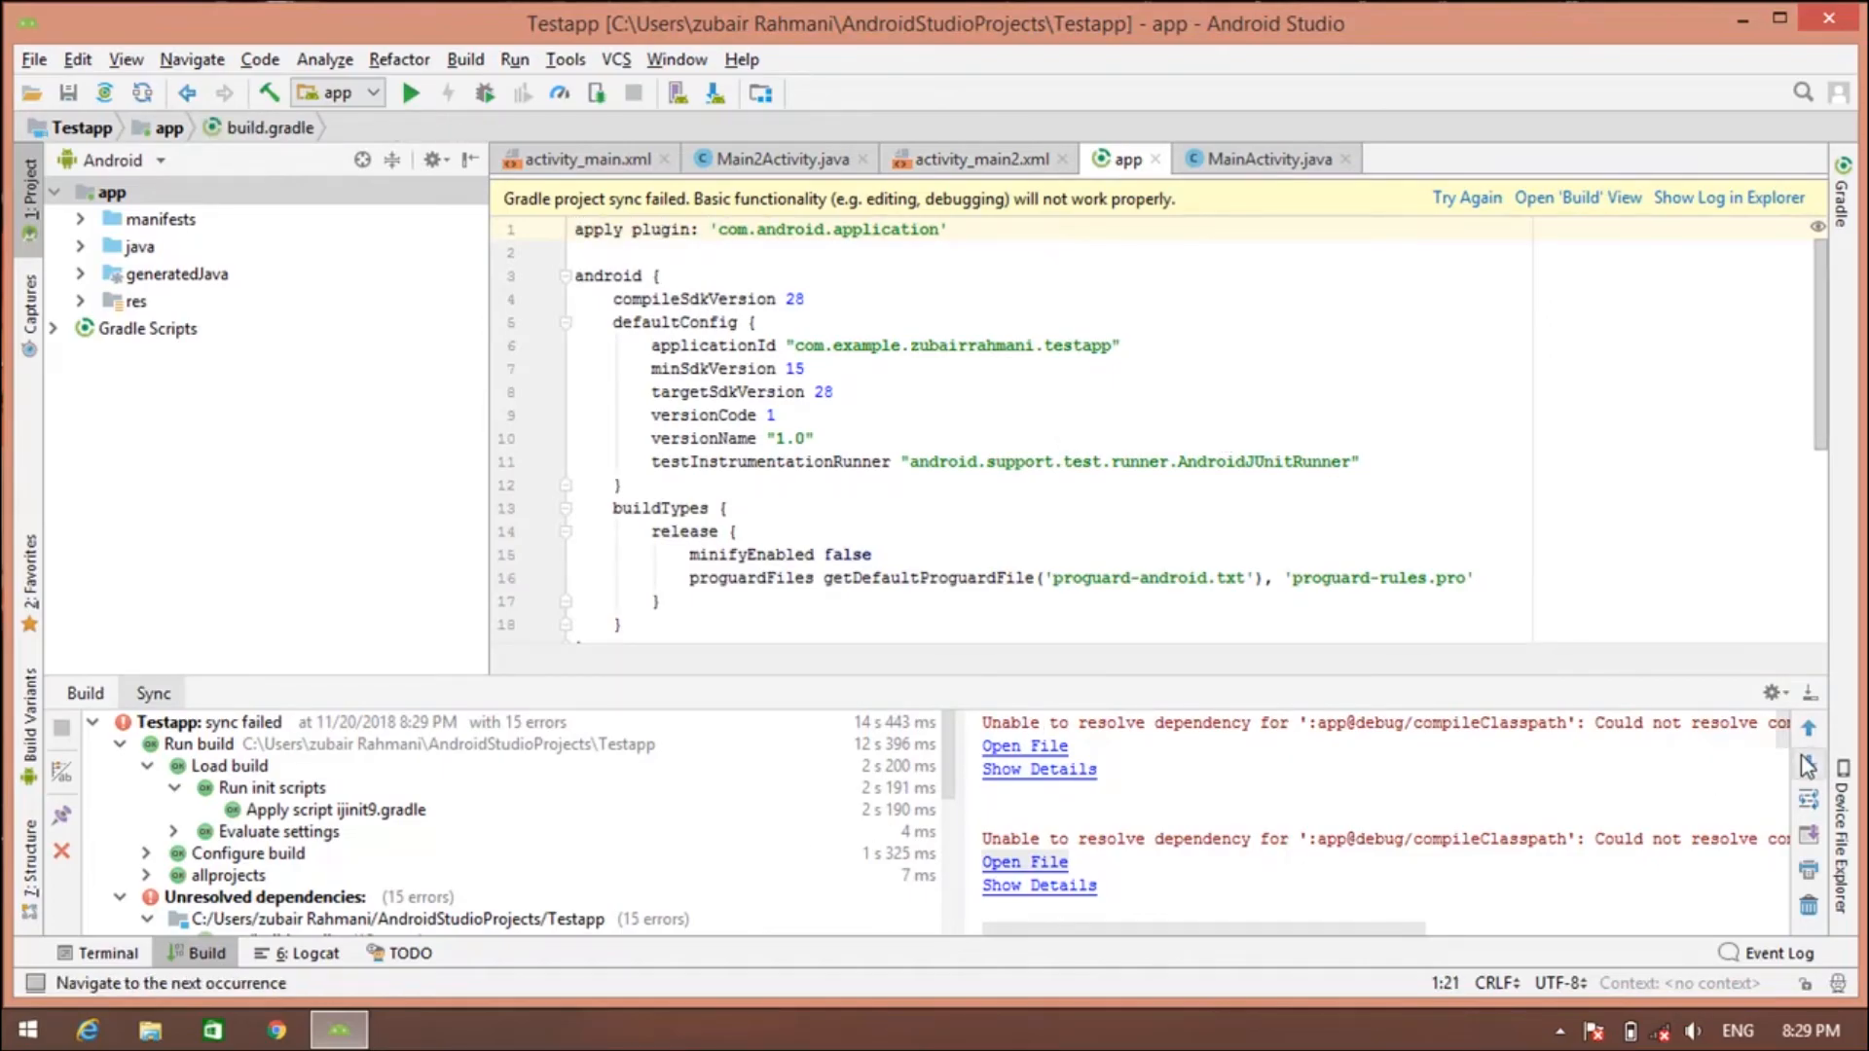
{"action": "left_click_drag", "start_coordinate": [1256, 930], "coordinate": [1563, 935]}
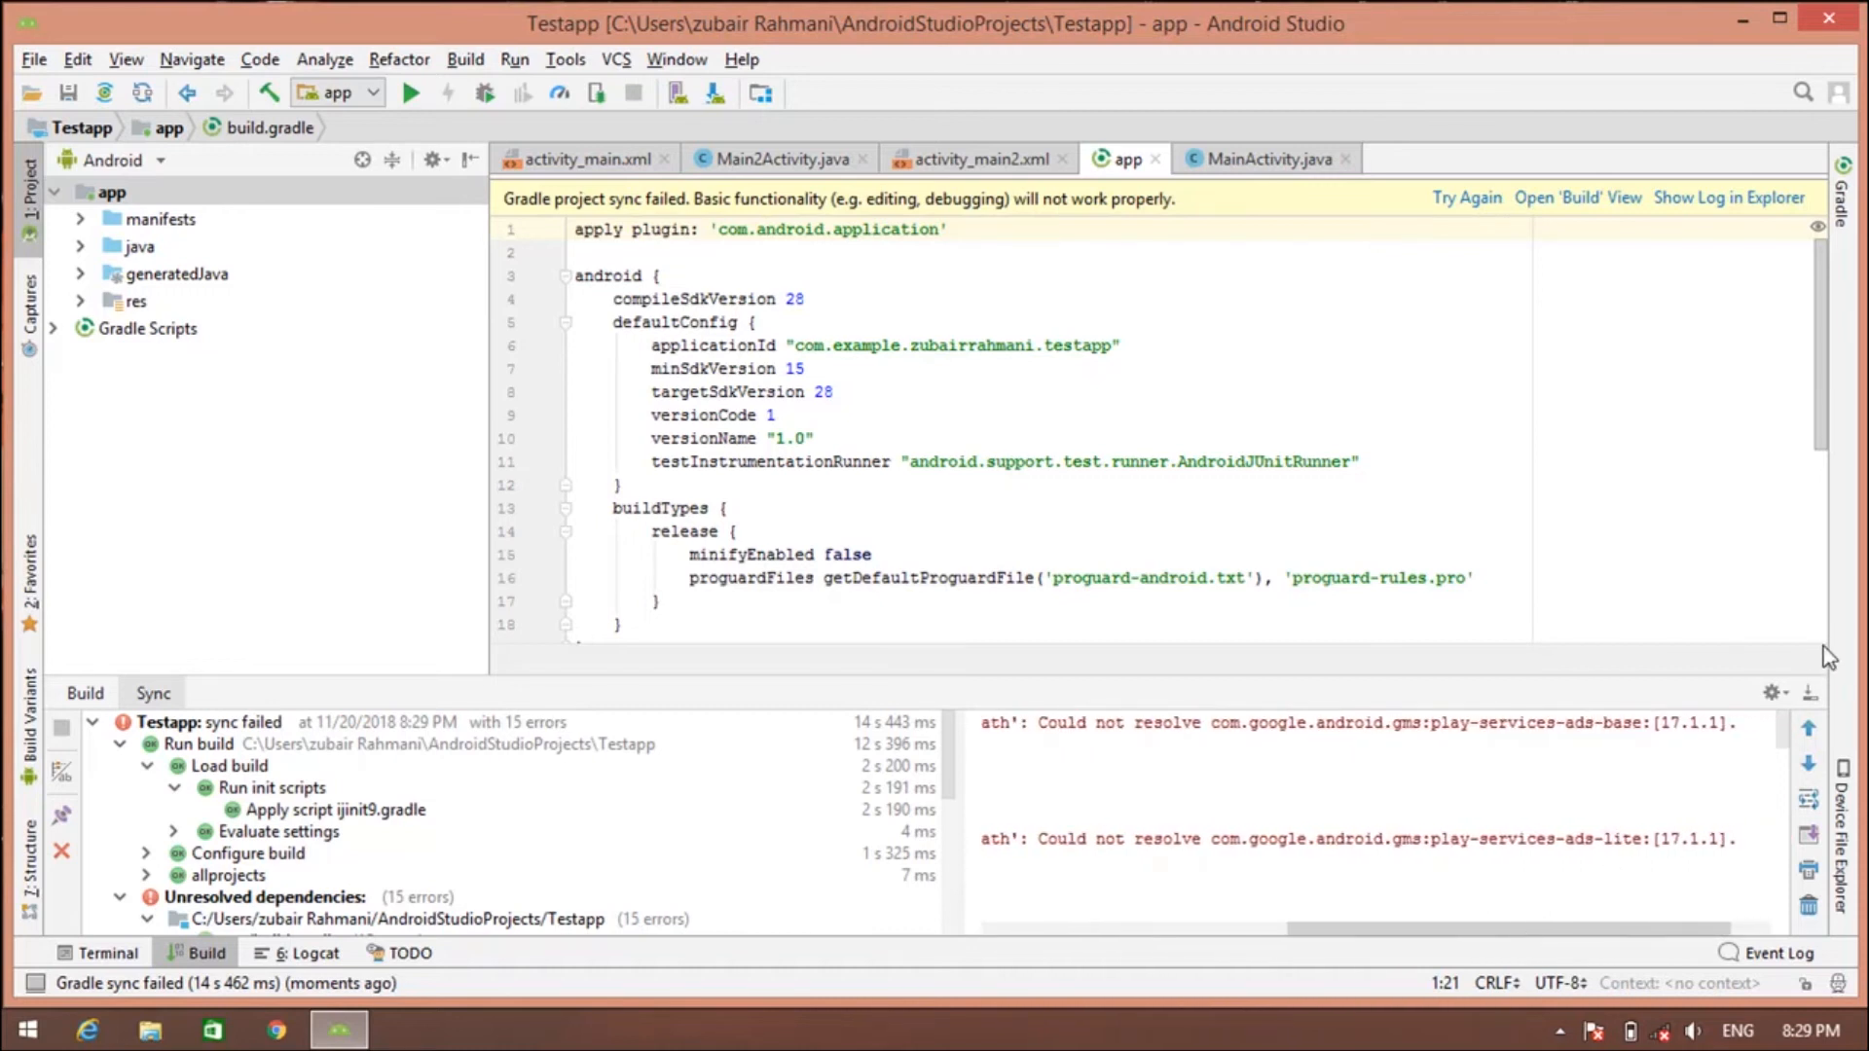
Hide the Build window and open build.gradle (Module: app) from Gradle Scripts.
{"action": "left_click", "coordinate": [1809, 692]}
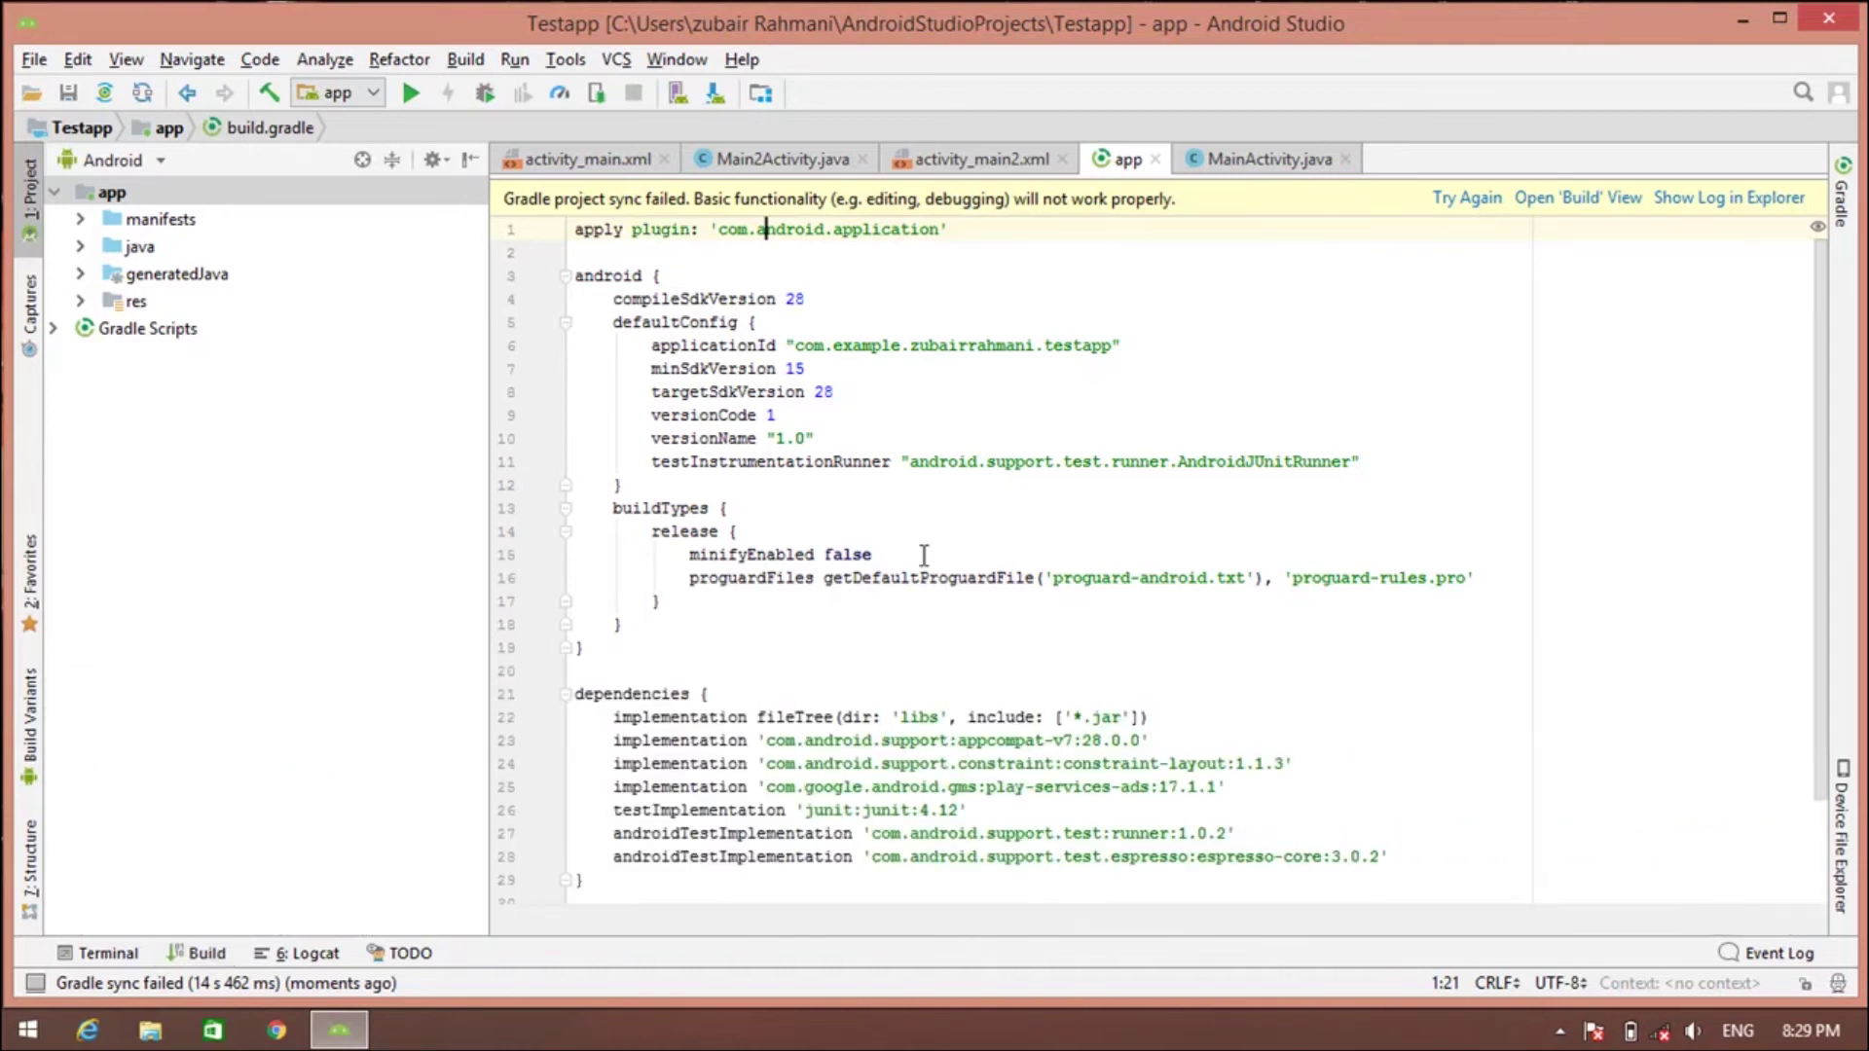
{"action": "left_click", "coordinate": [56, 327]}
{"action": "left_click", "coordinate": [117, 388]}
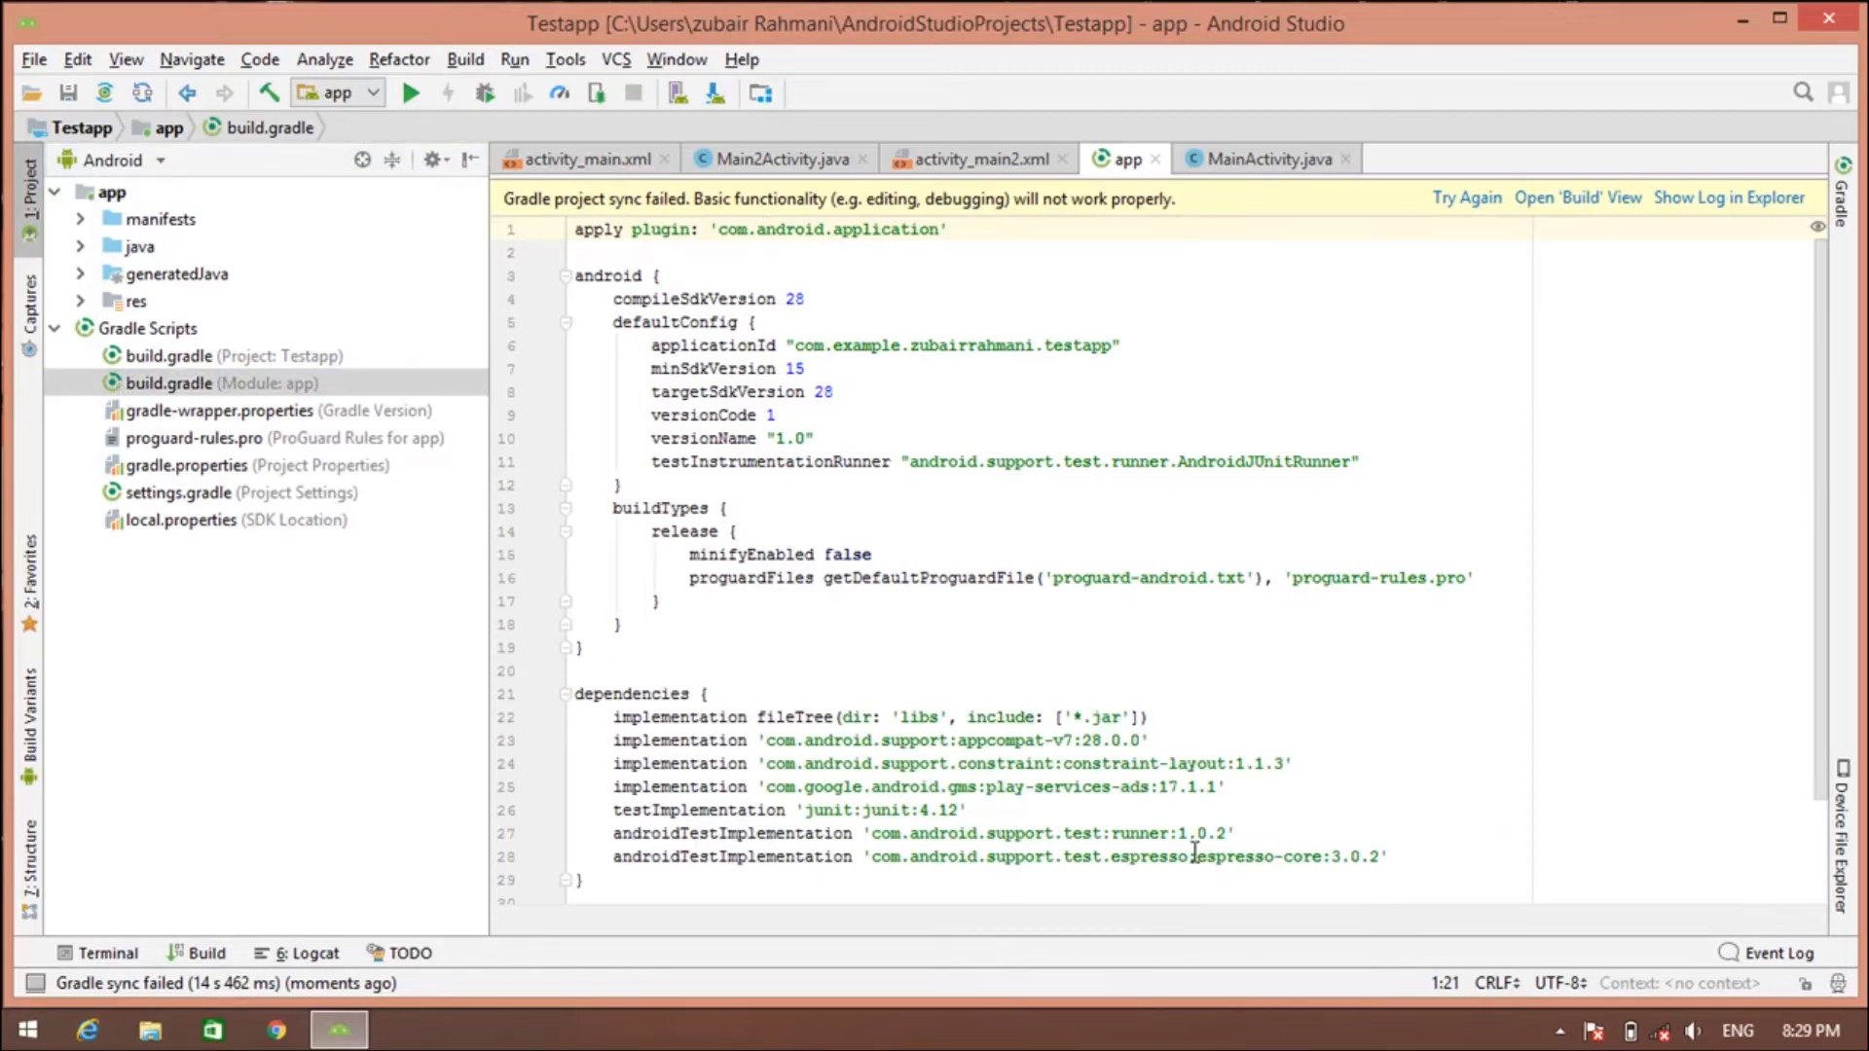
Change the play-services-ads dependency version to 12.0.0 and retry the Gradle sync.
{"action": "left_click", "coordinate": [1166, 788]}
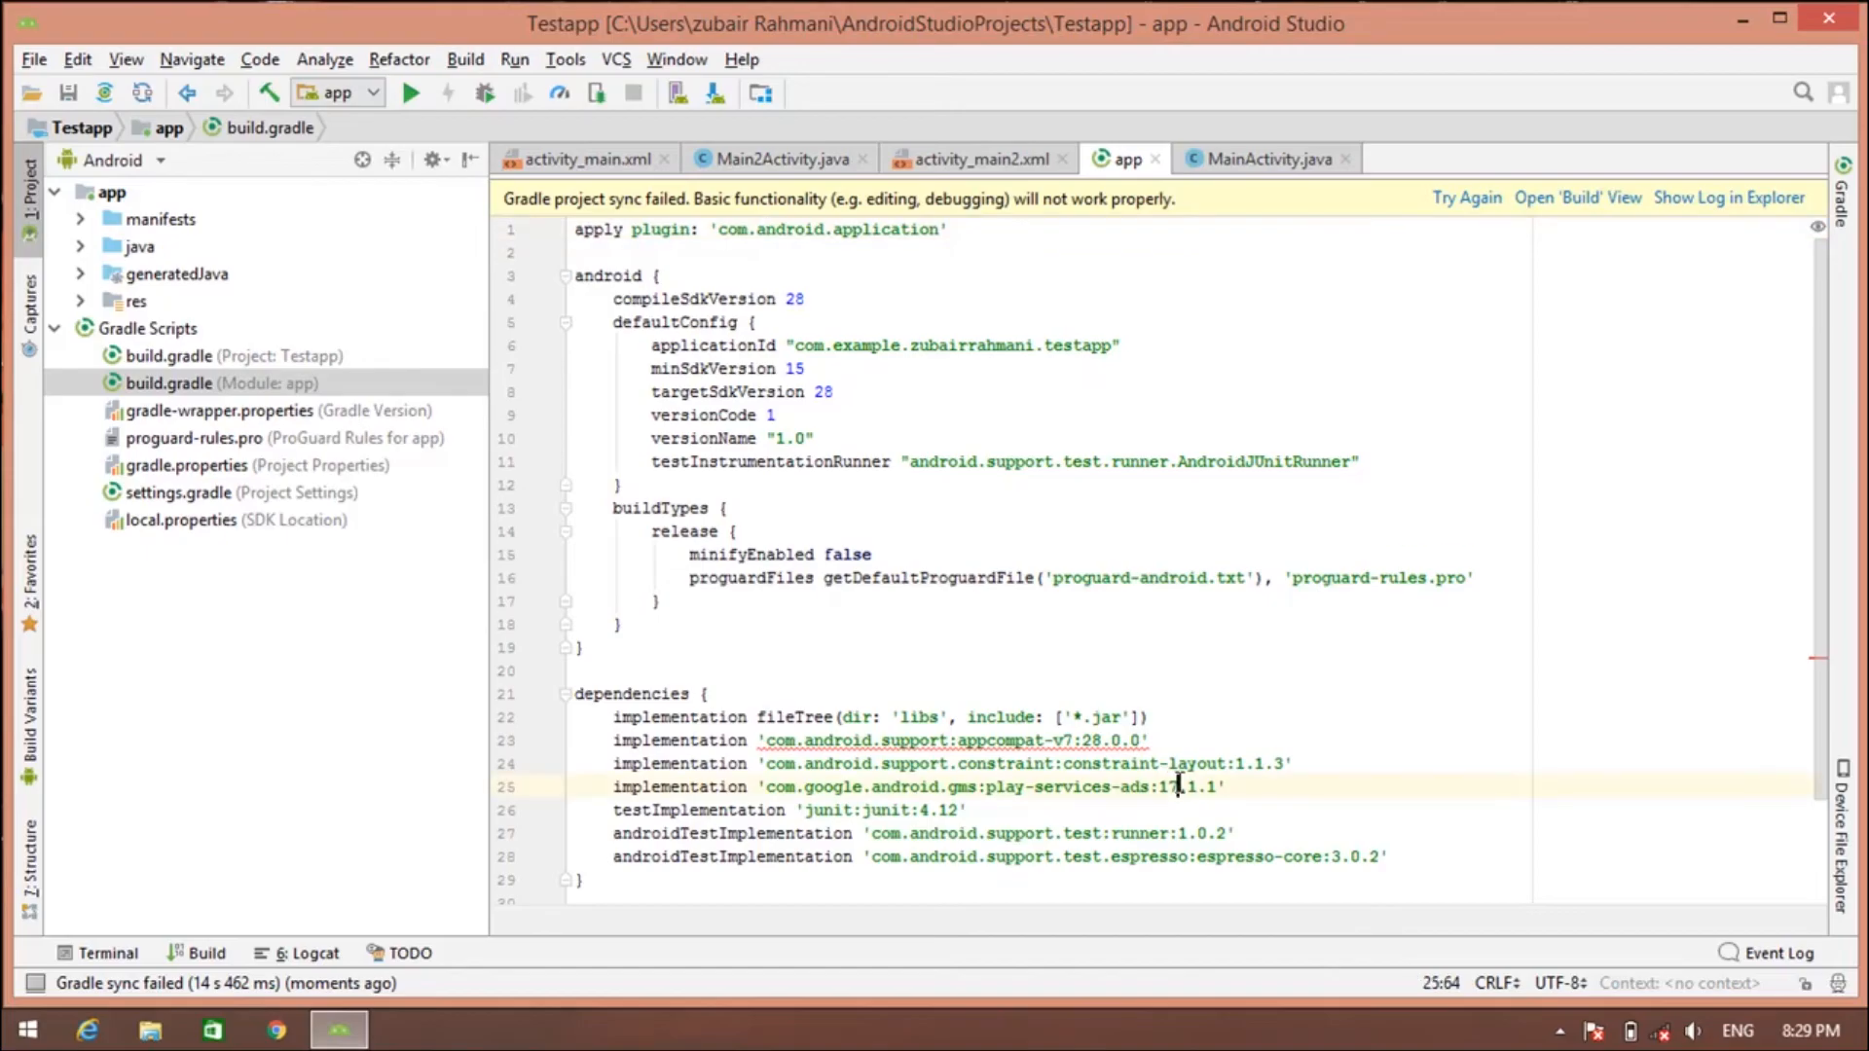
{"action": "key", "text": "BackSpace"}
{"action": "type", "text": "2.1"}
{"action": "key", "text": "BackSpace"}
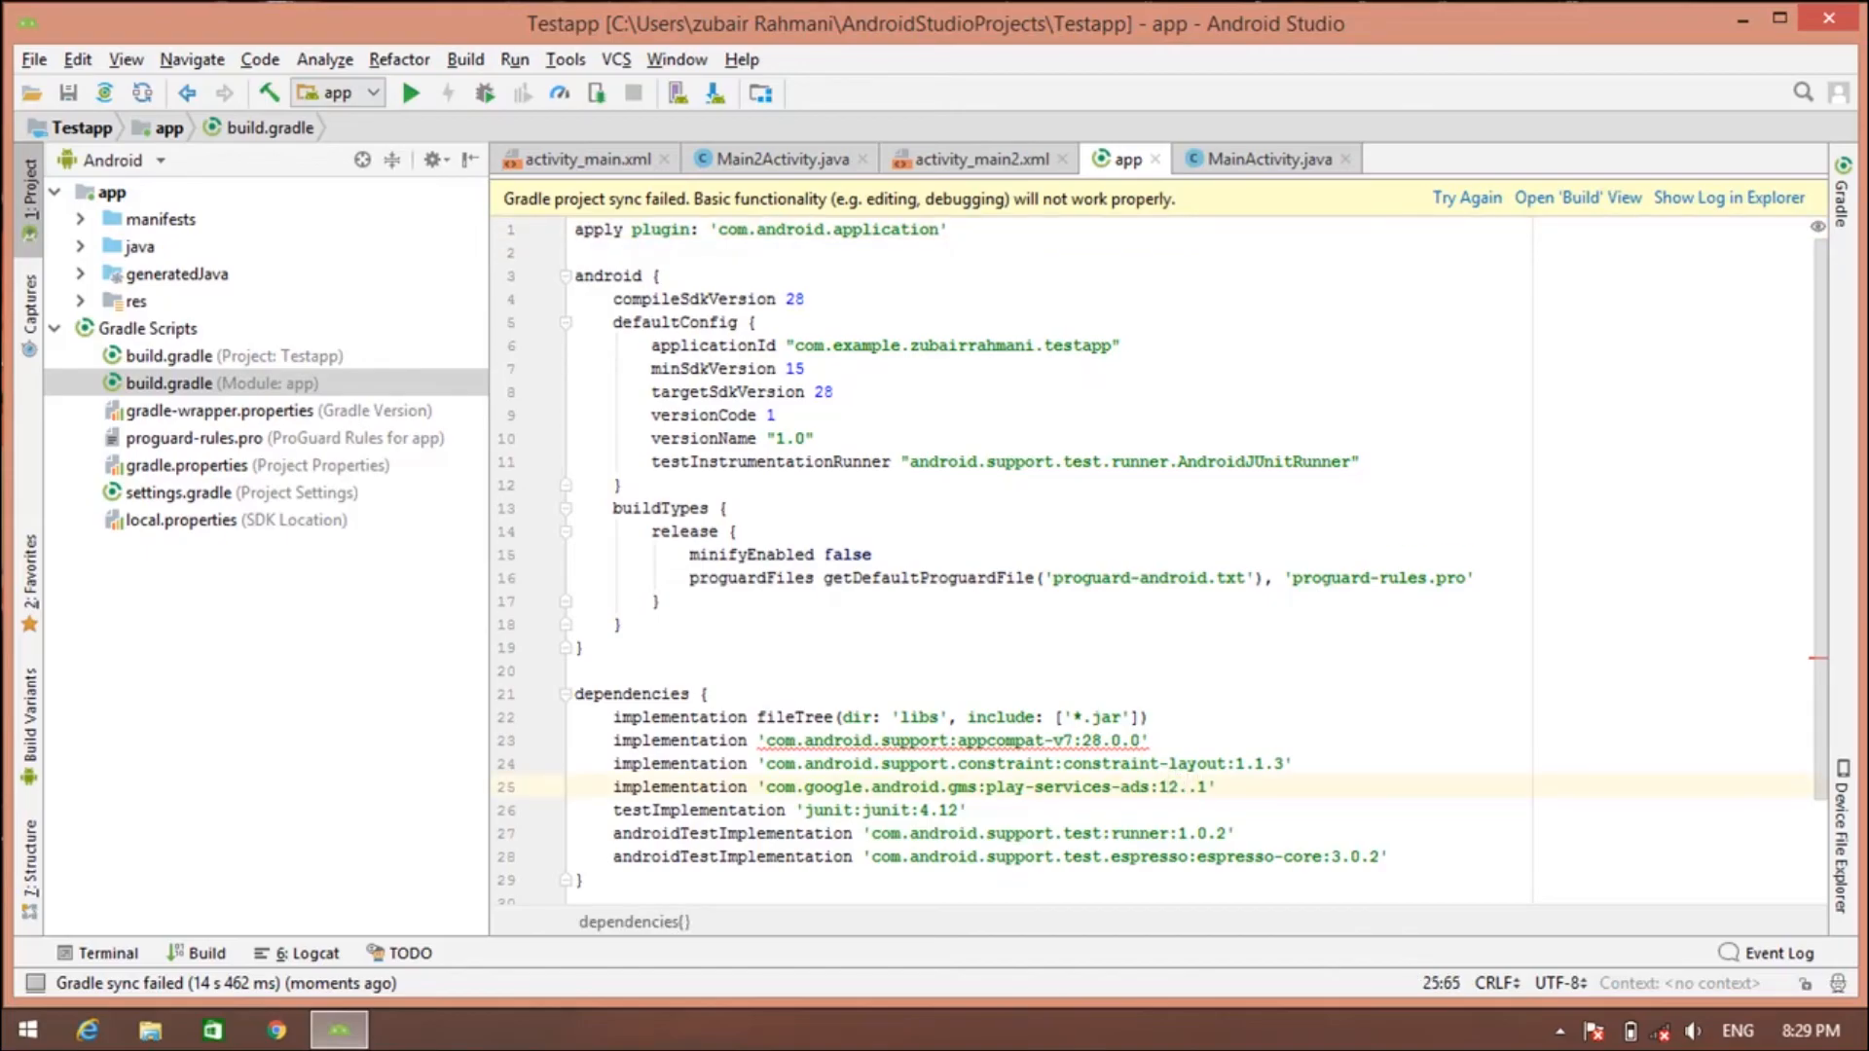
{"action": "type", "text": "0."}
{"action": "key", "text": "Delete"}
{"action": "type", "text": "0"}
{"action": "left_click", "coordinate": [1468, 198]}
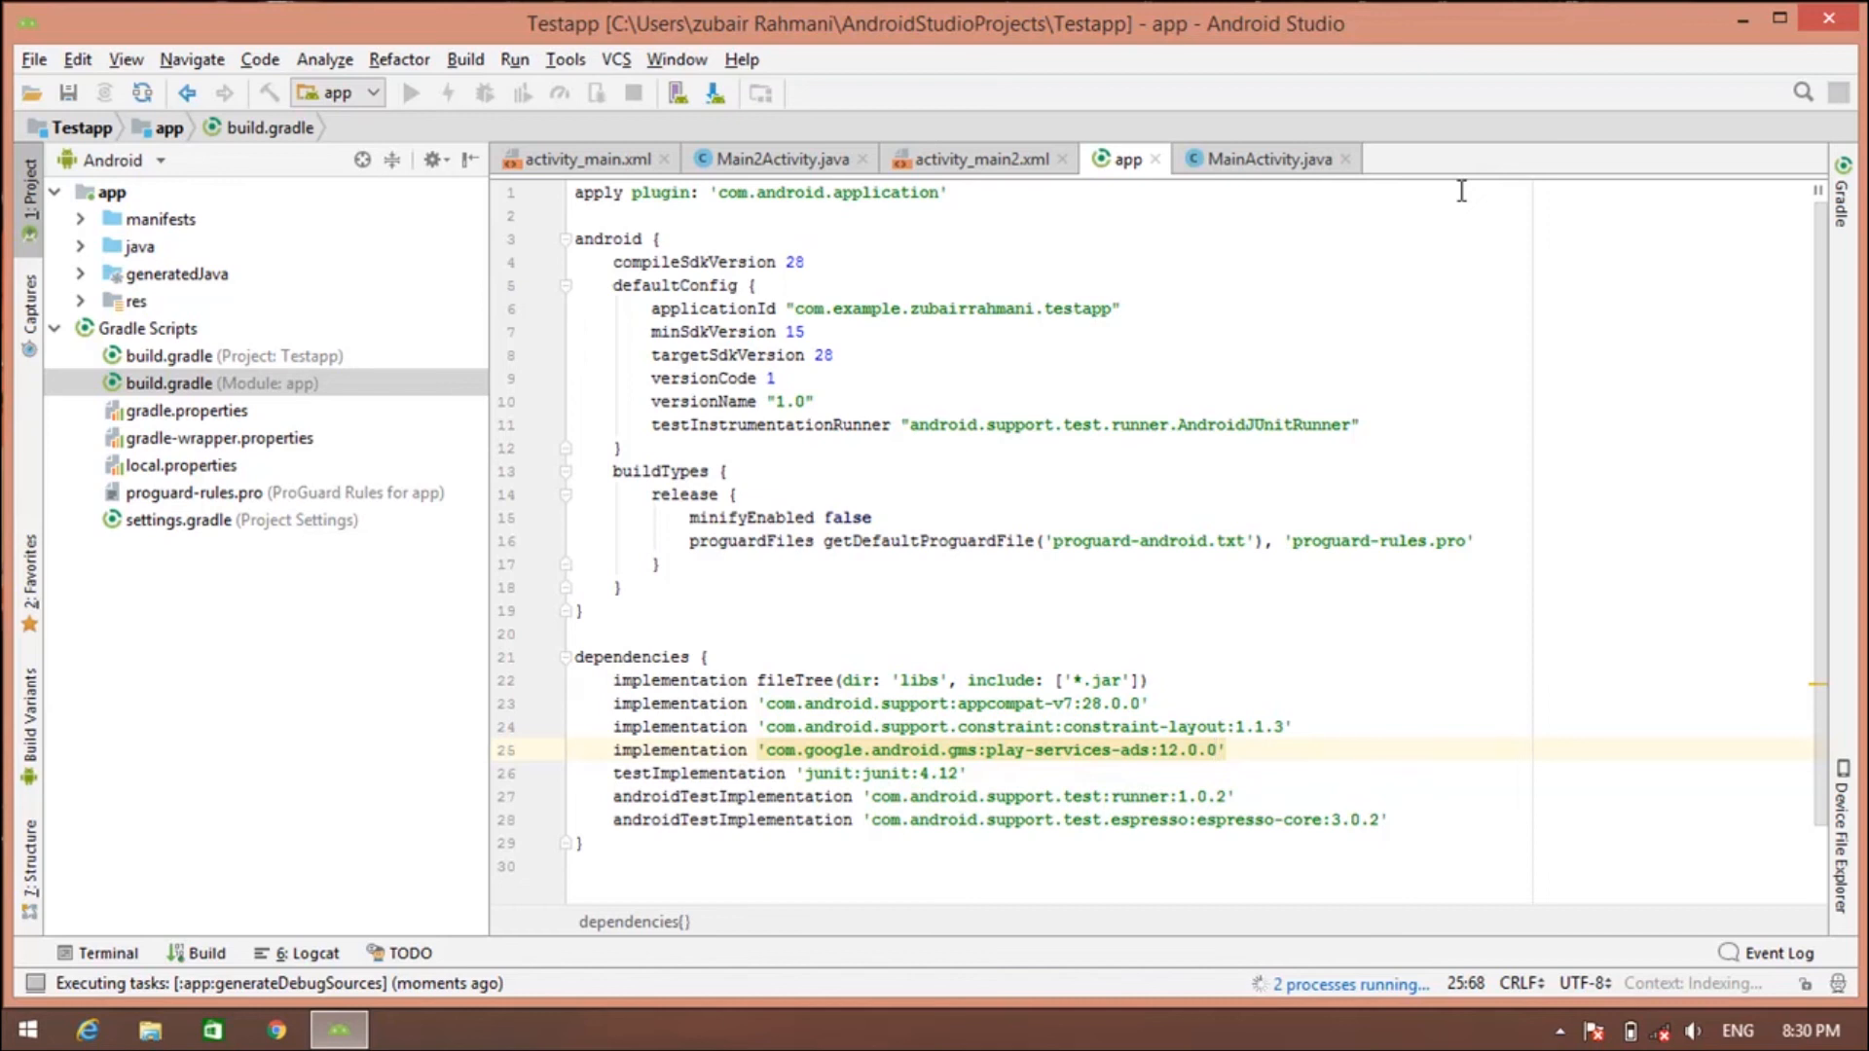
Open res/layout/activity_main2.xml in the designer, showing the banner adView at the bottom.
{"action": "left_click", "coordinate": [80, 301]}
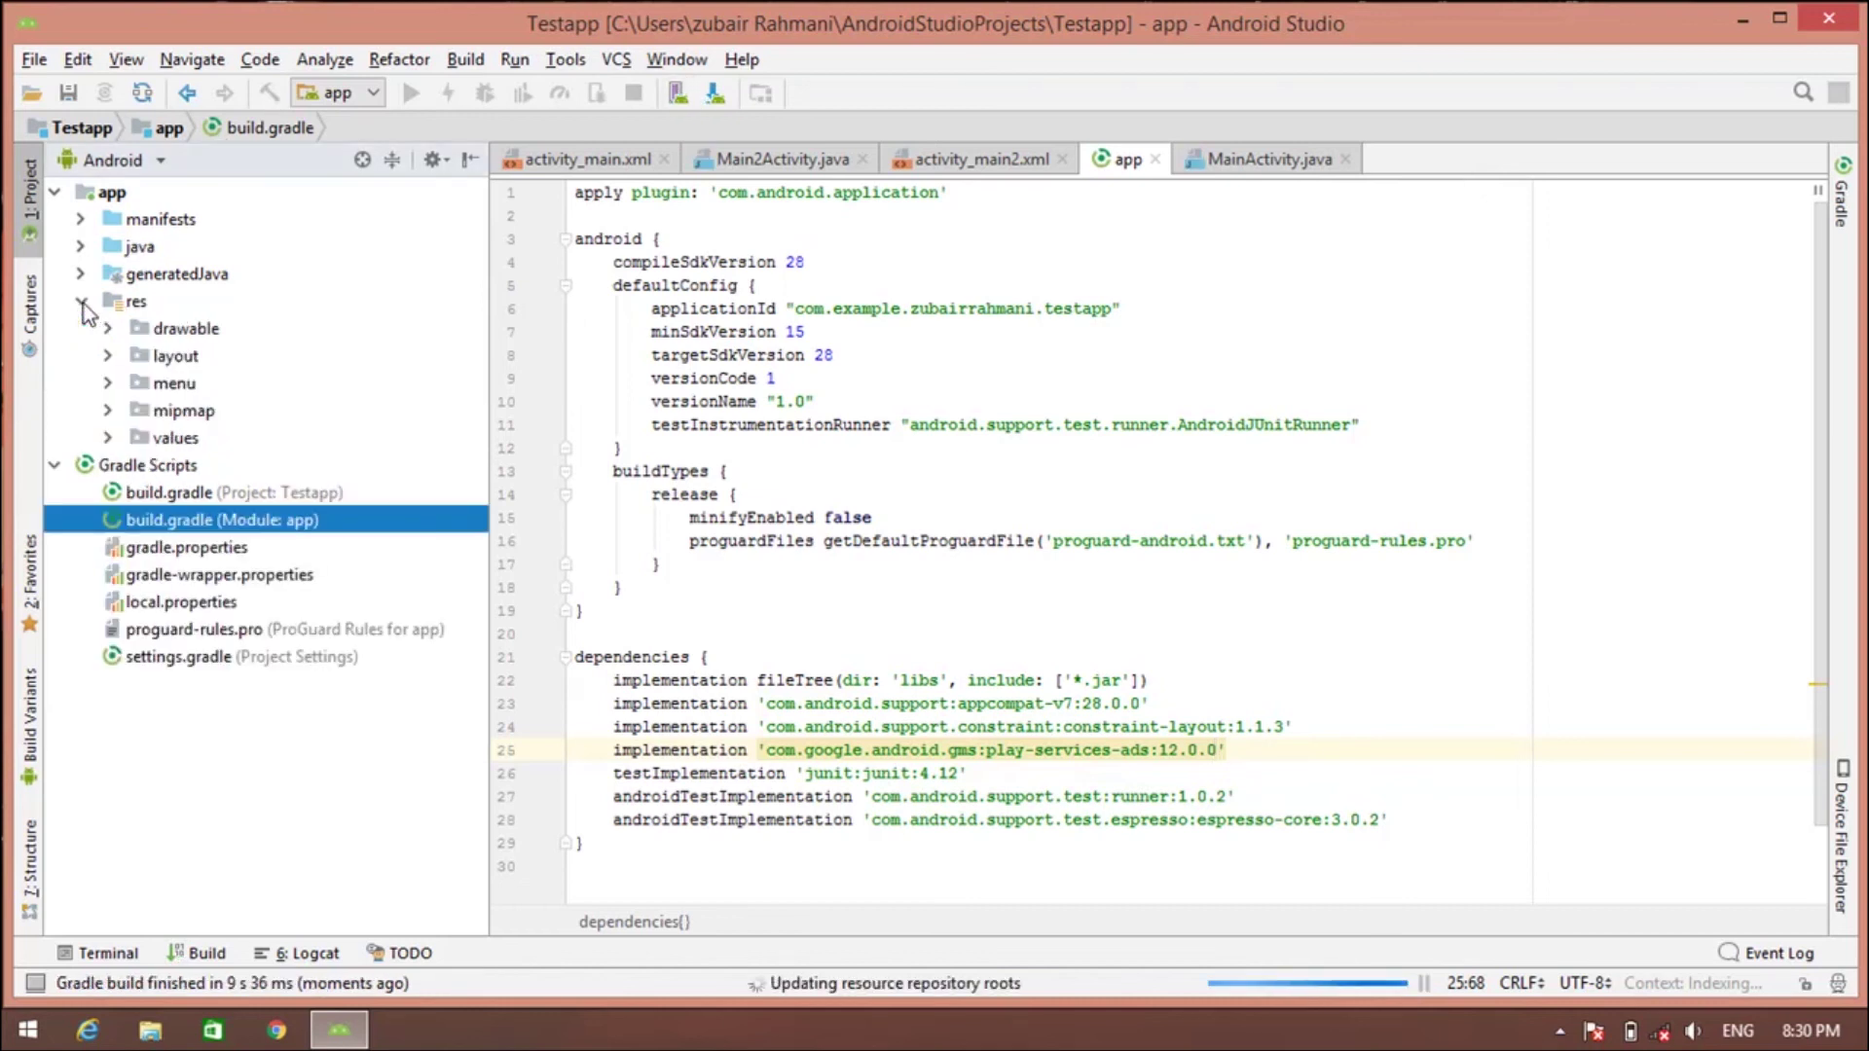
{"action": "left_click", "coordinate": [107, 355]}
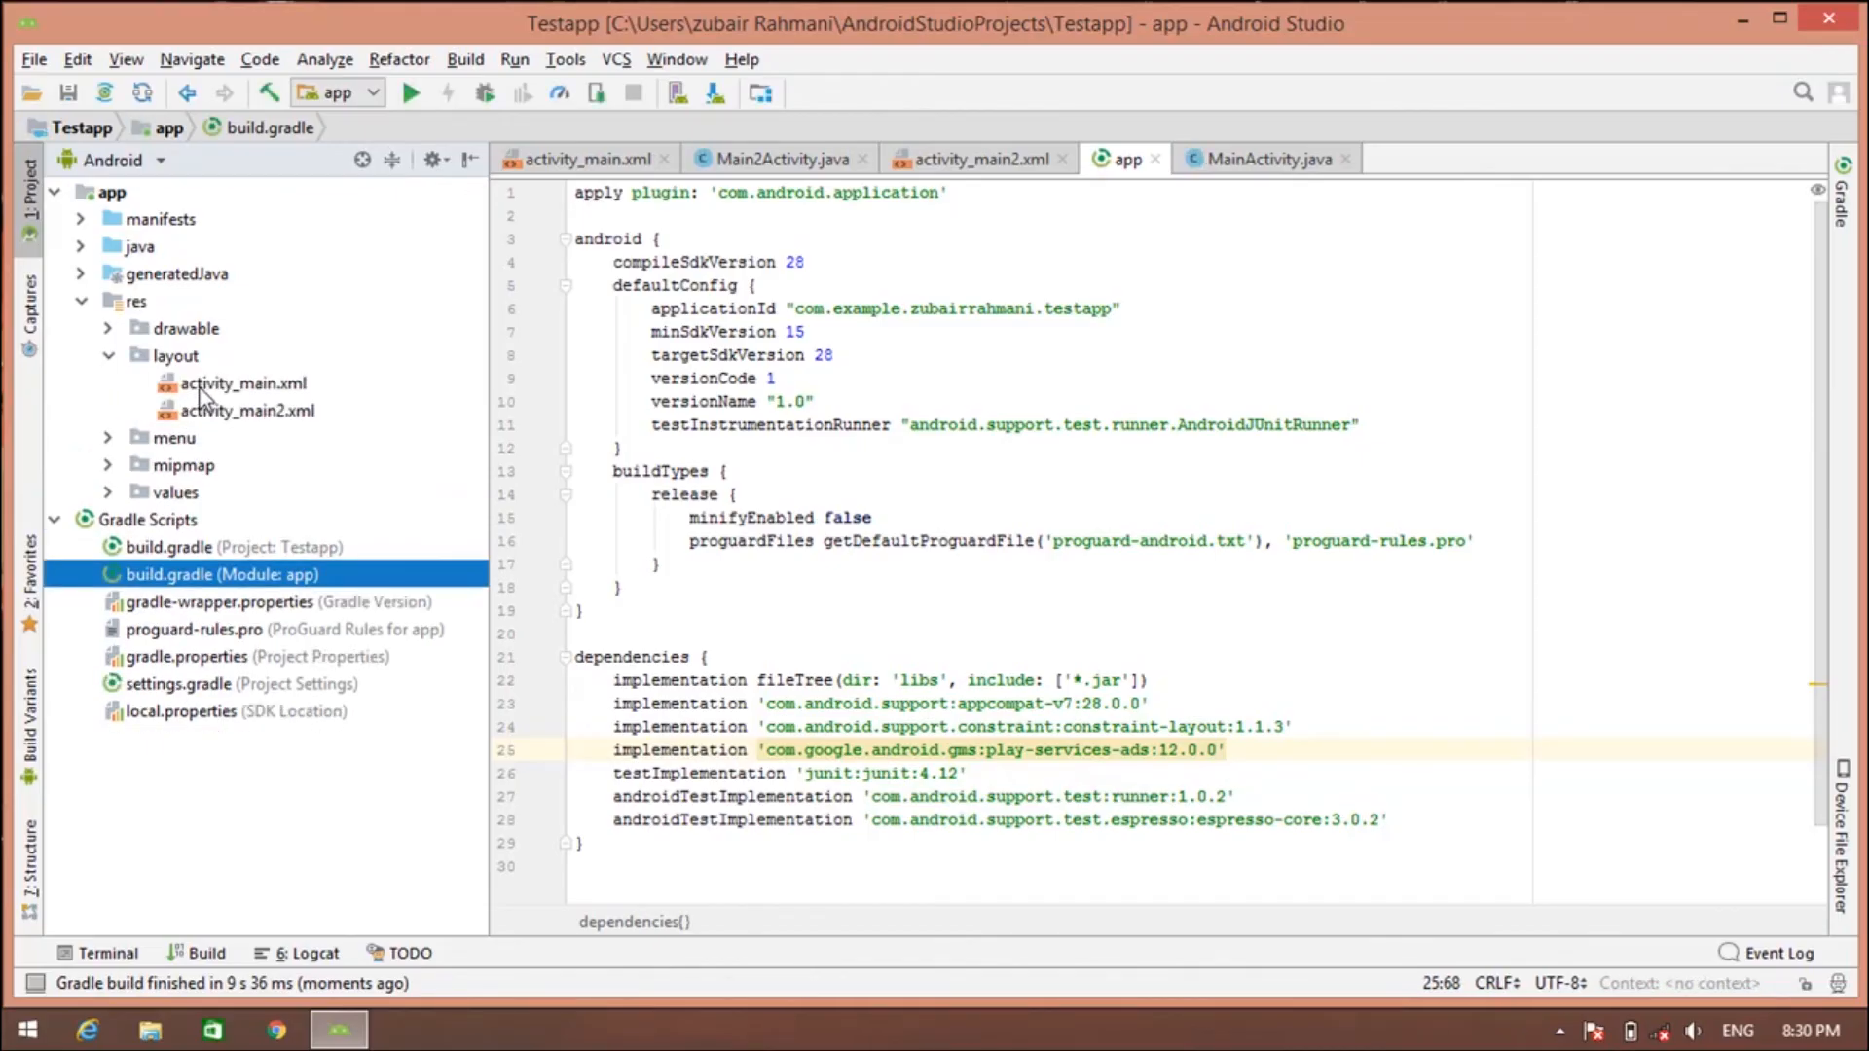
{"action": "left_click", "coordinate": [203, 413]}
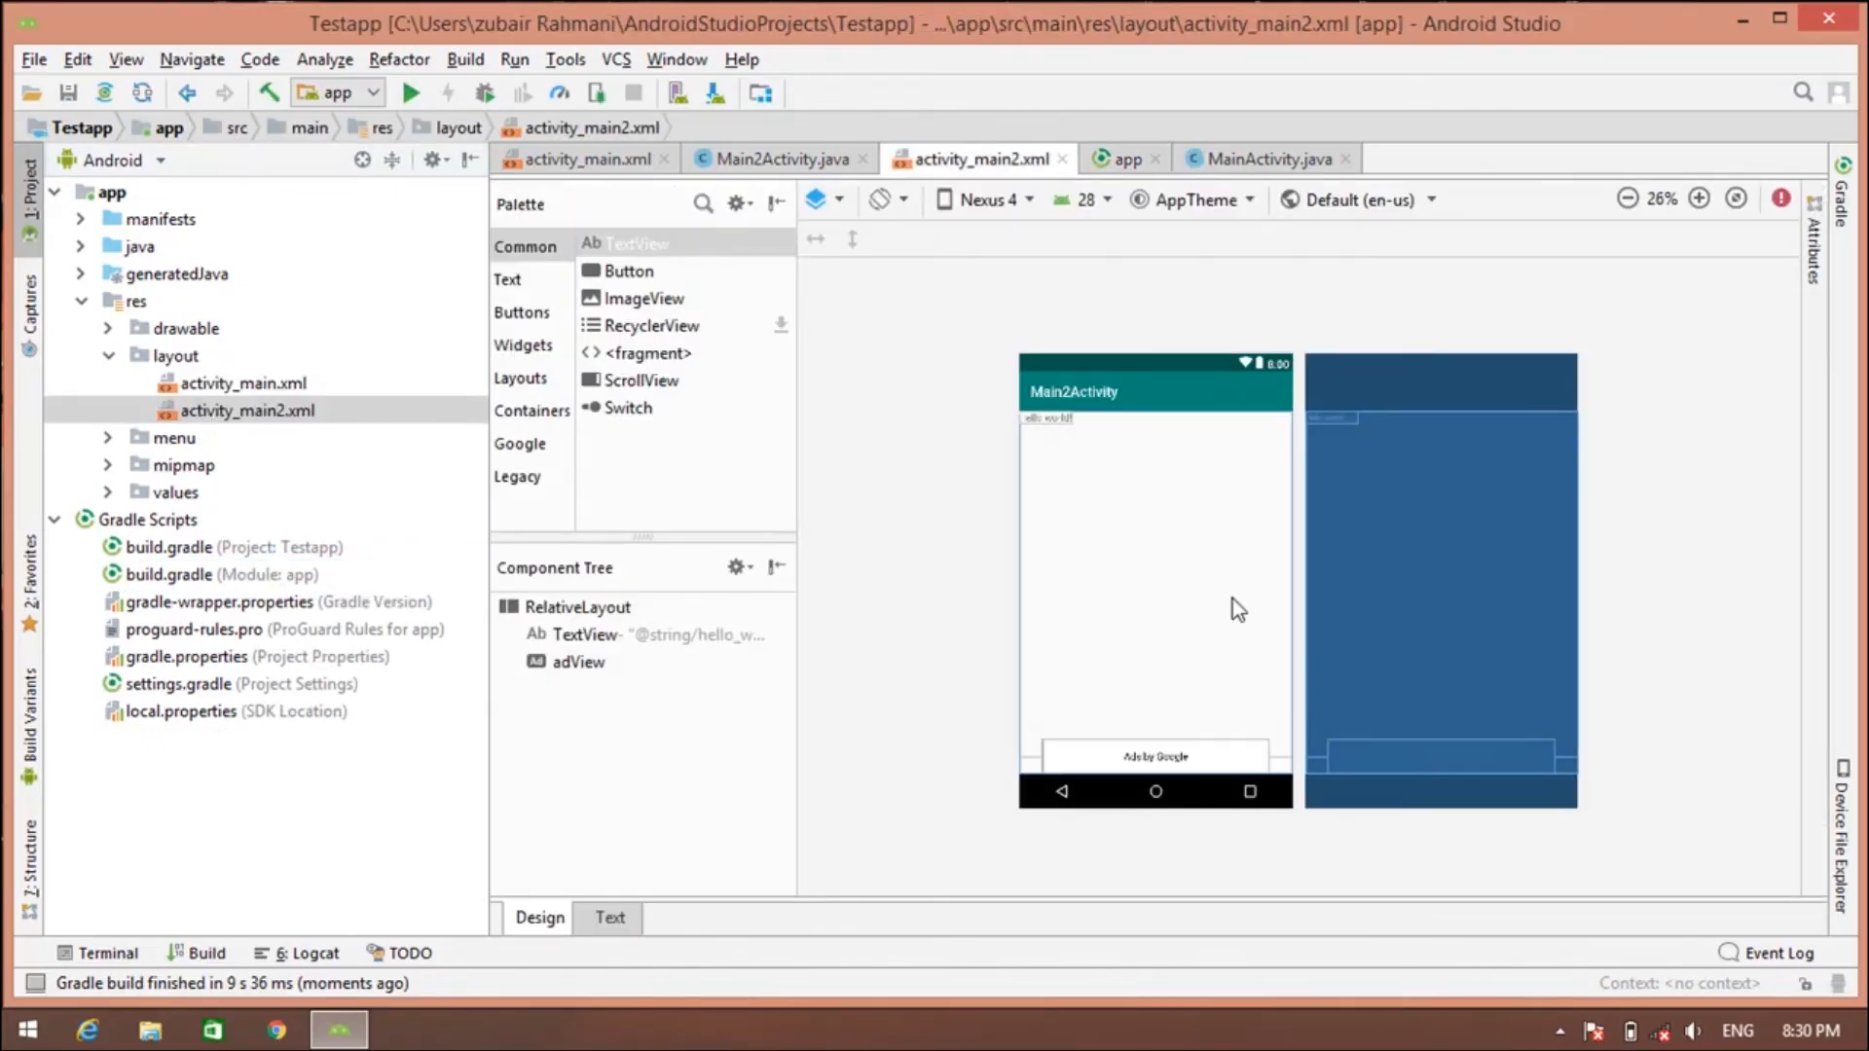